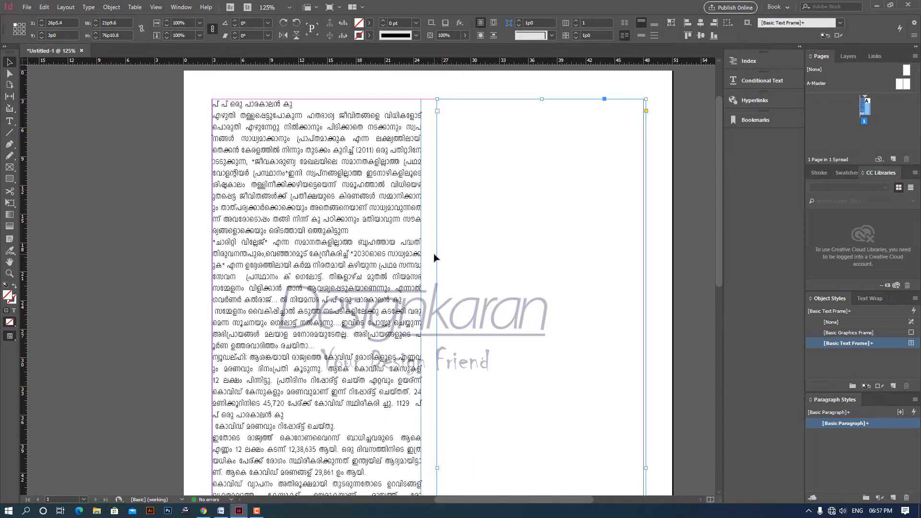
- Open the Typeit! text editor with an empty, unsaved document
click(186, 511)
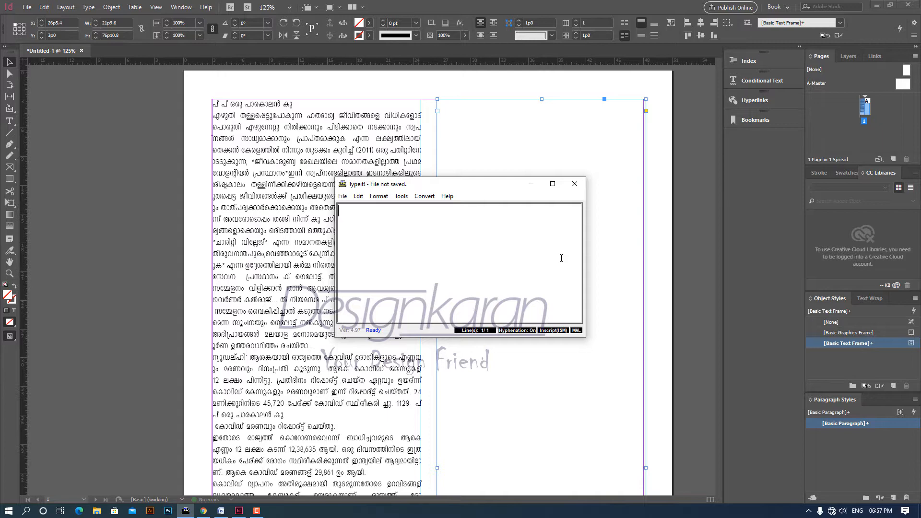
click(574, 183)
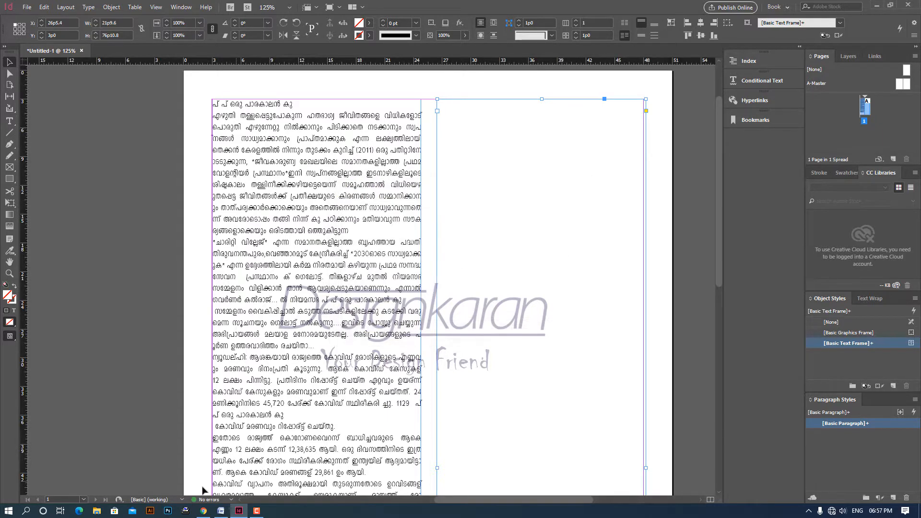
click(186, 511)
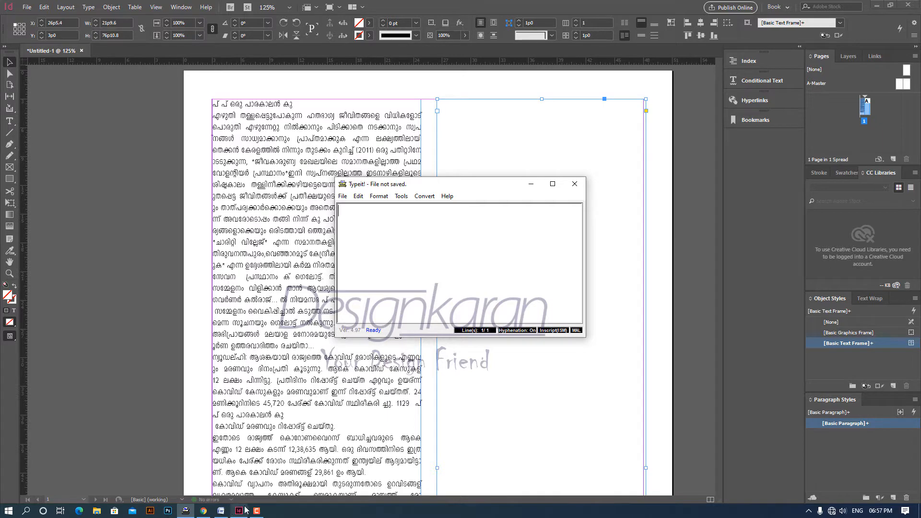
- Switch to Microsoft Word and look through the Malayalam source text, selecting the whole document
click(220, 511)
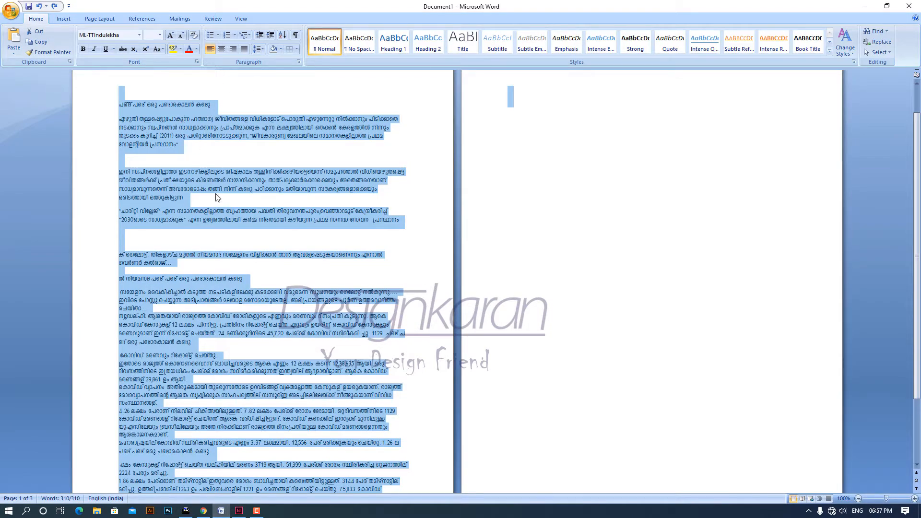
scroll(215, 197, down, 3)
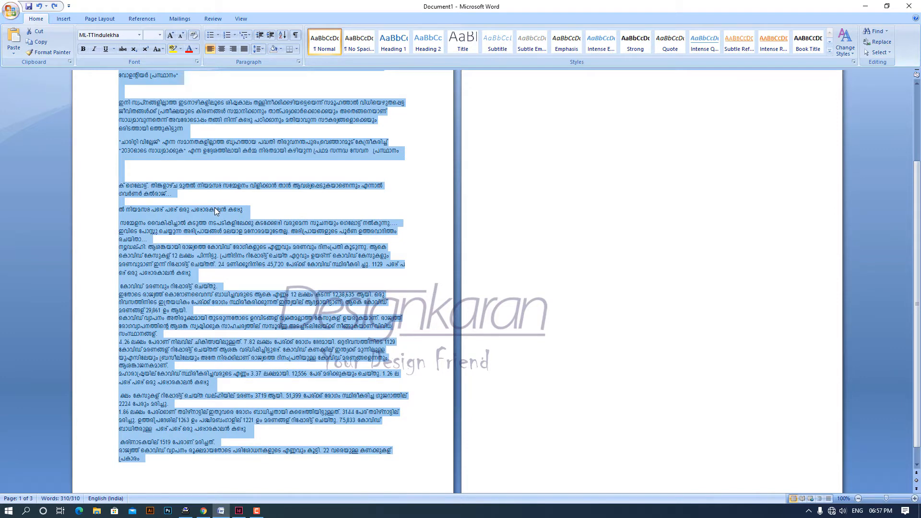
scroll(214, 209, up, 3)
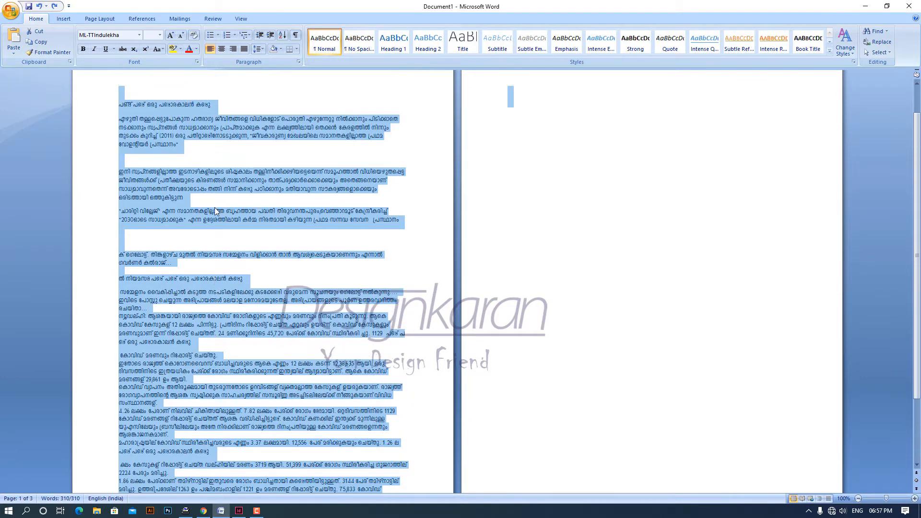
click(128, 112)
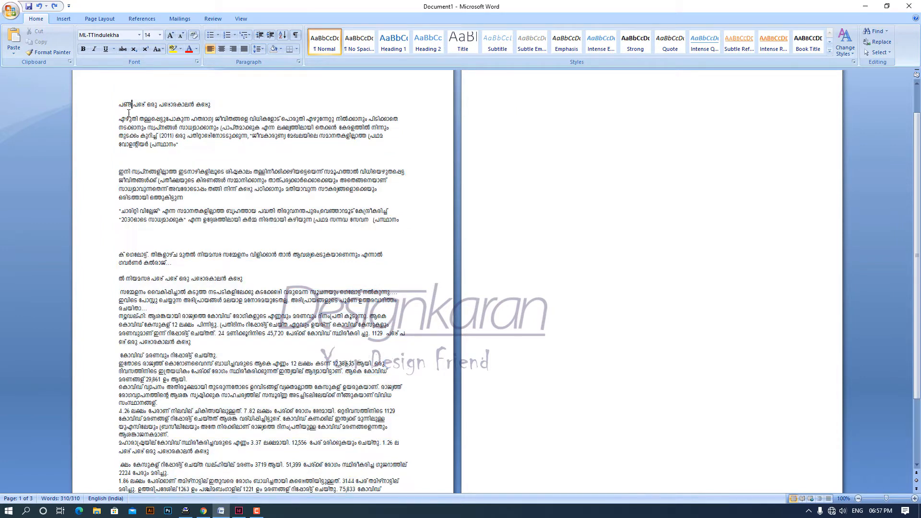
drag(123, 103, 220, 273)
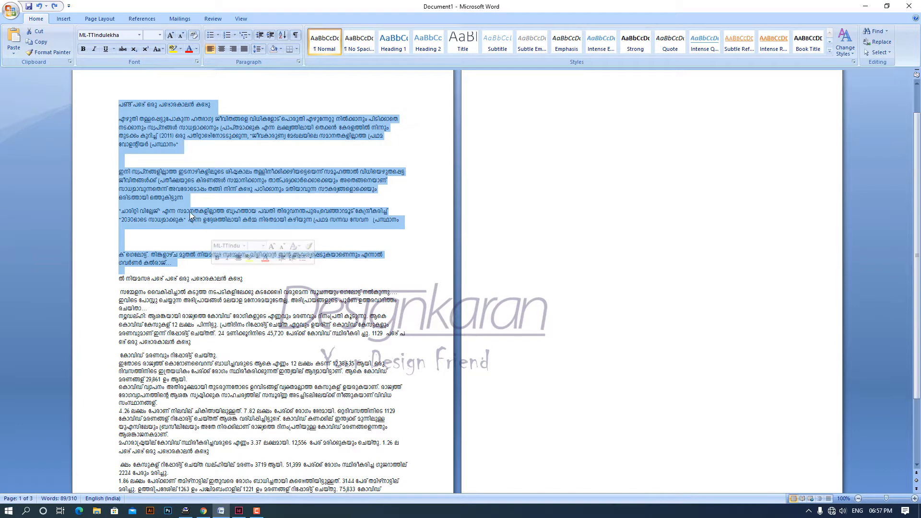
key(ctrl+a)
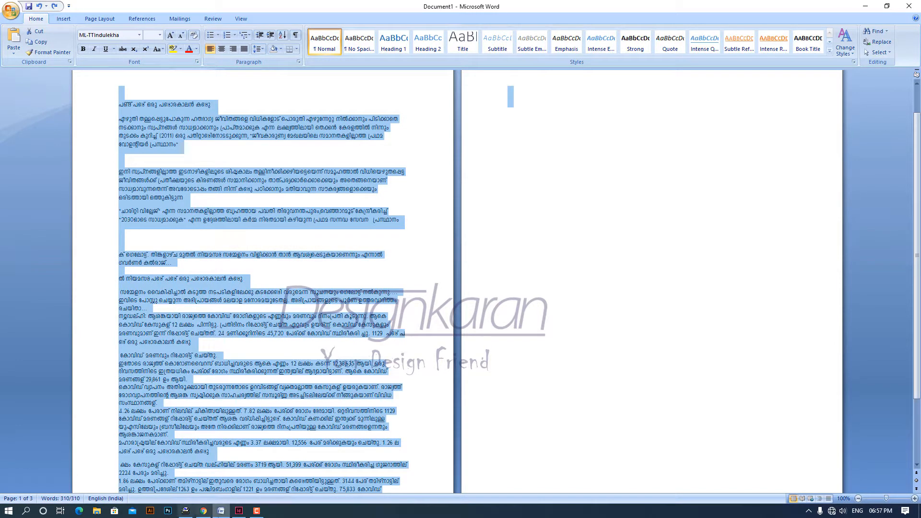
- Switch to InDesign and examine the characters and line breaks of the Malayalam text in the first column up close
click(239, 510)
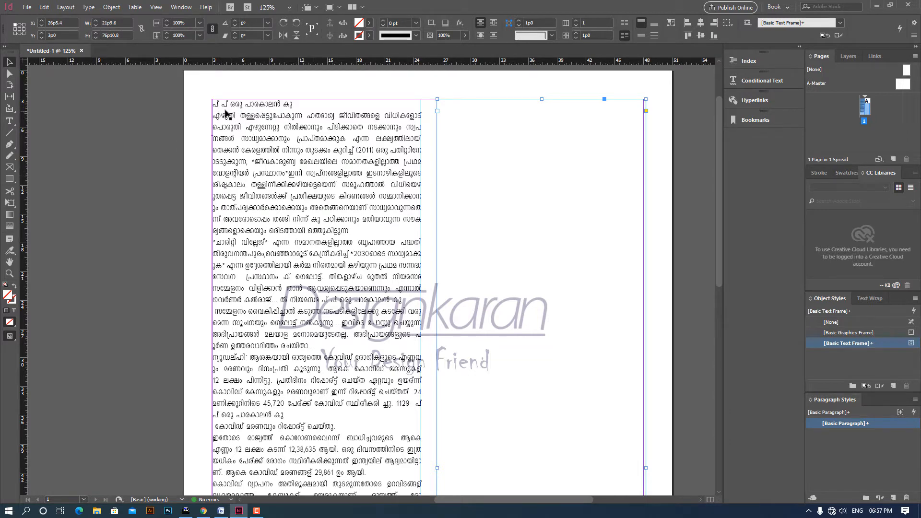
key(z)
drag(205, 93, 349, 147)
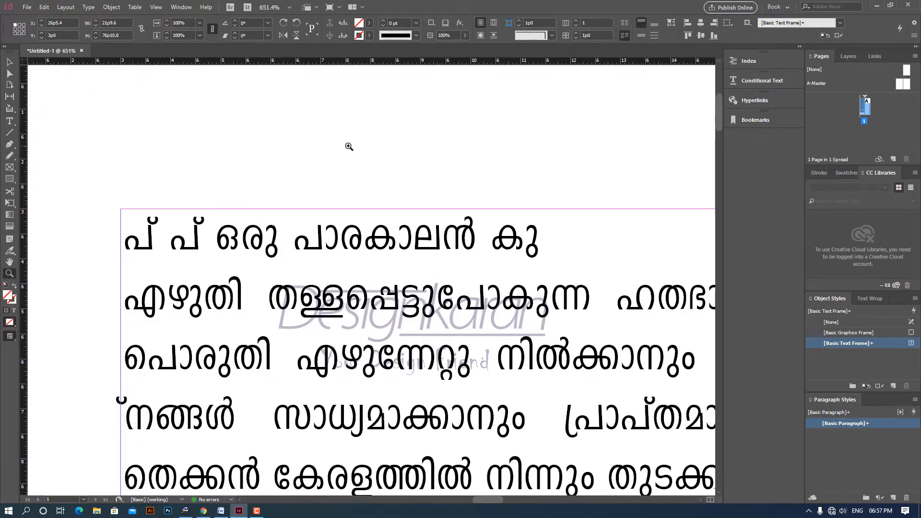
key(ctrl+minus)
key(ctrl+minus)
key(ctrl+minus)
key(ctrl+minus)
key(ctrl+minus)
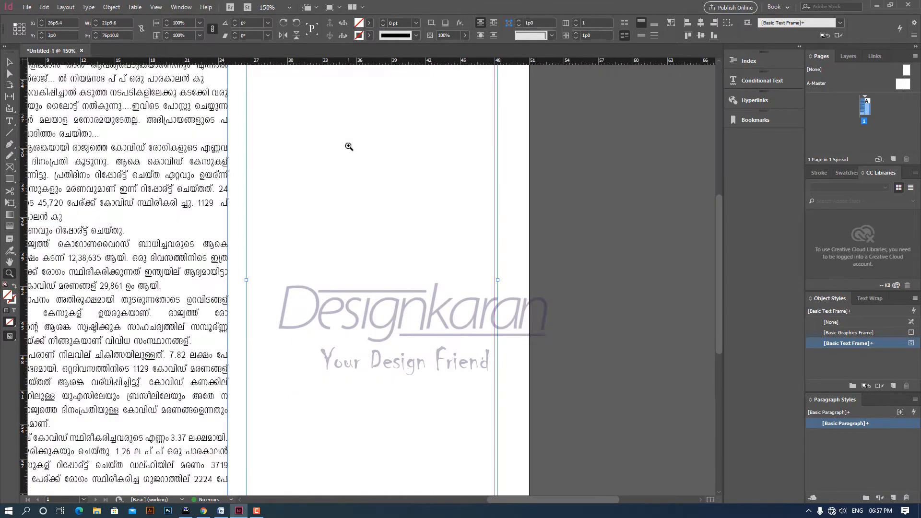
drag(198, 241, 339, 317)
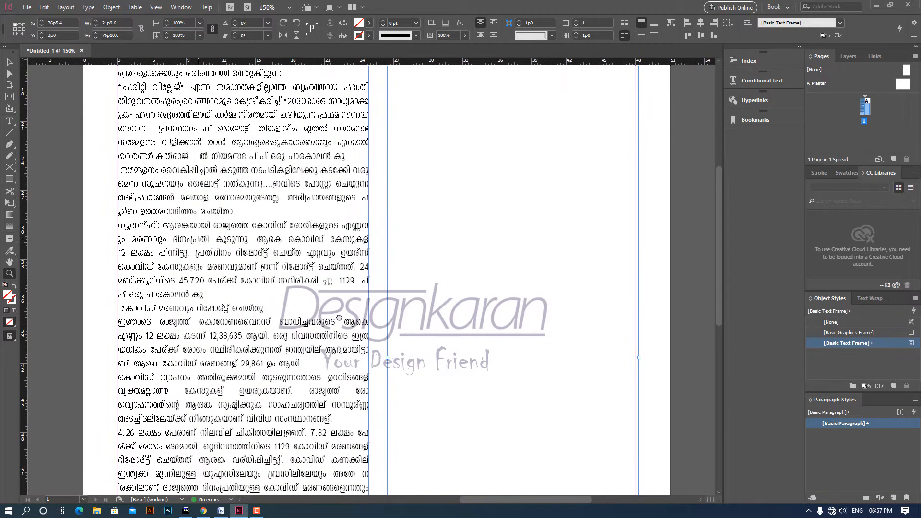
scroll(245, 192, up, 4)
scroll(287, 201, left, 2)
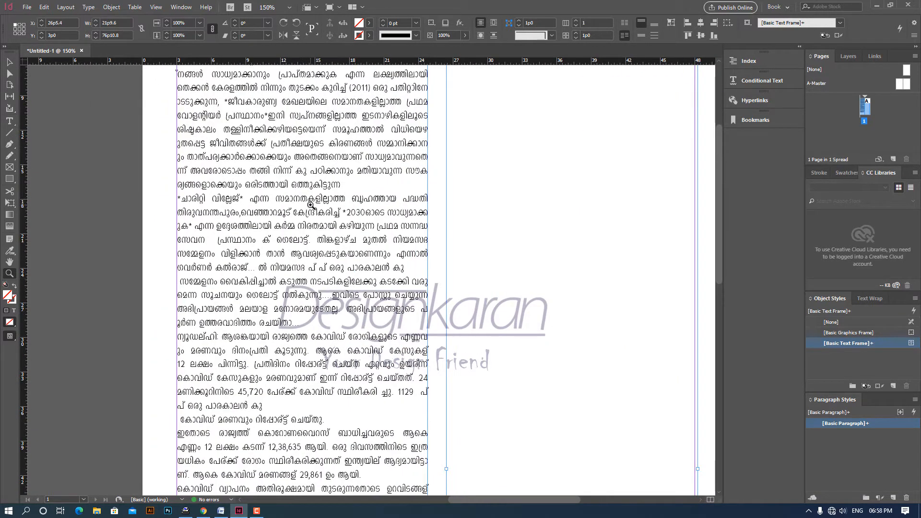
scroll(311, 205, up, 5)
drag(144, 188, 457, 290)
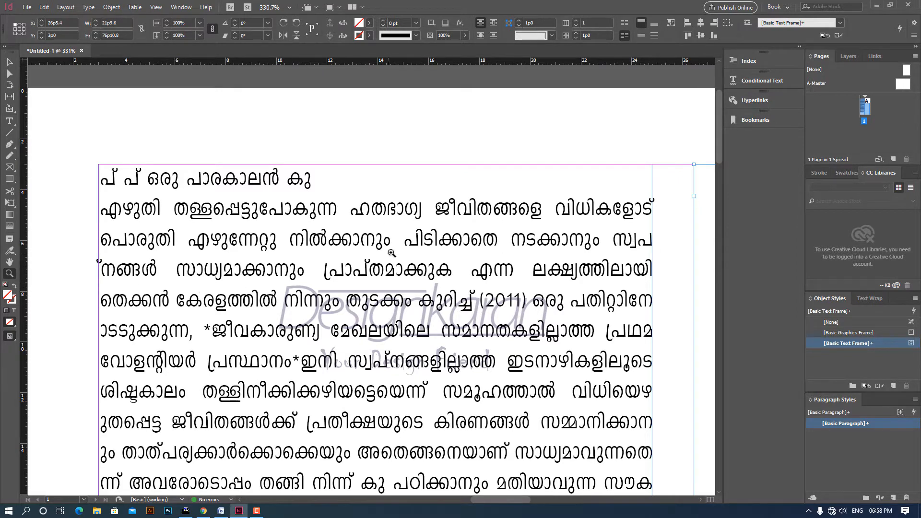
scroll(388, 254, down, 3)
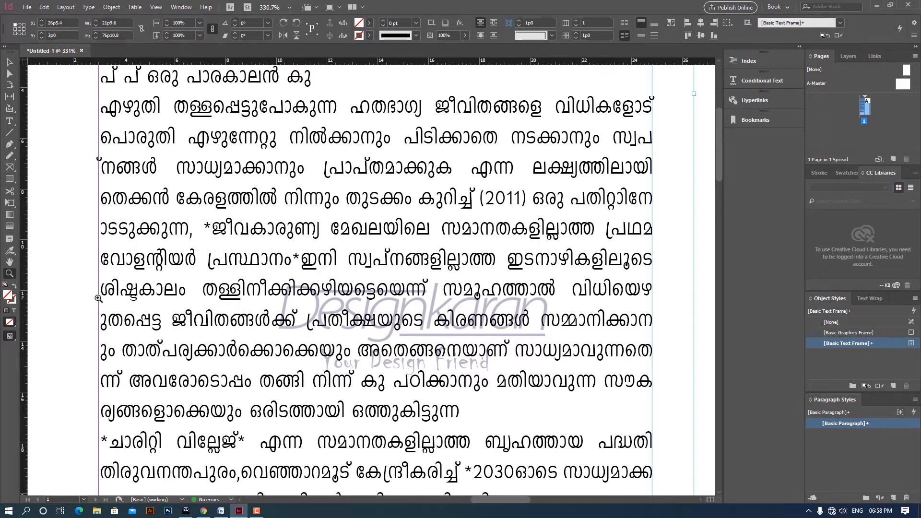
- Copy the entire Malayalam text from the Word document and paste it into the empty Typeit! window
click(220, 510)
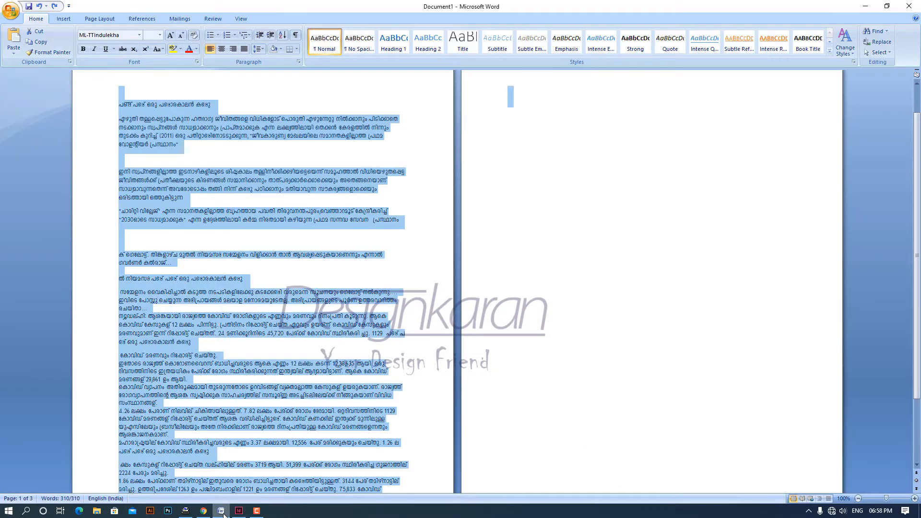
click(258, 234)
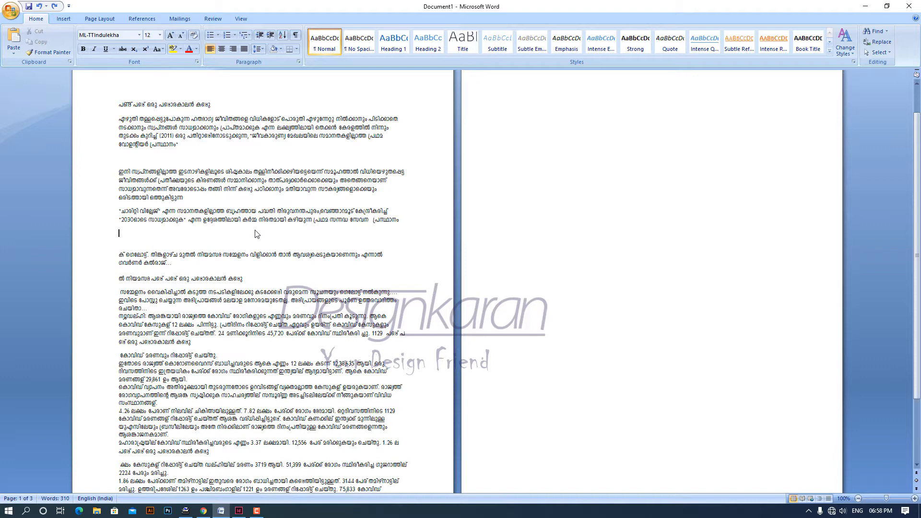
key(ctrl+a)
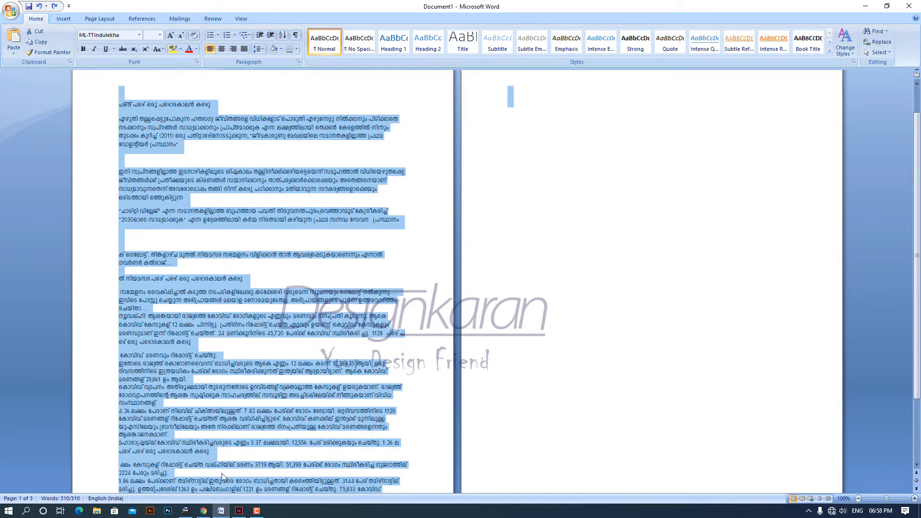
click(186, 512)
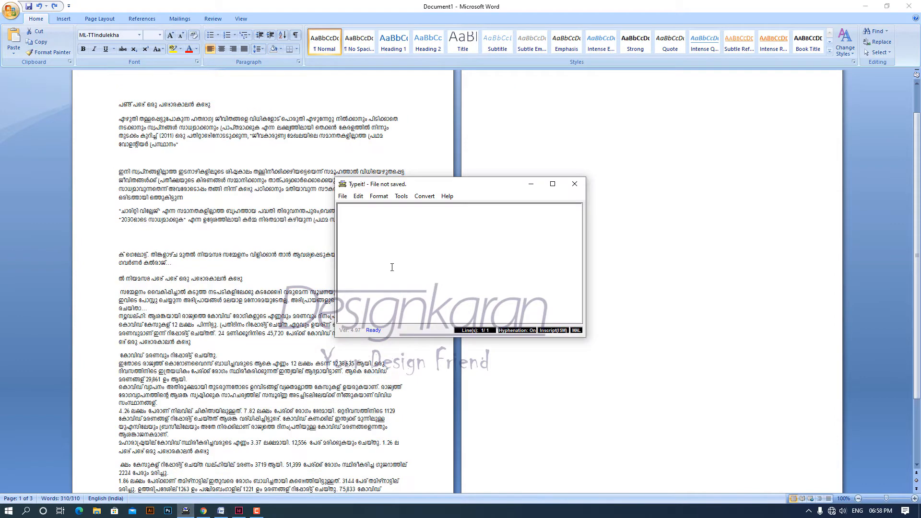
key(ctrl+v)
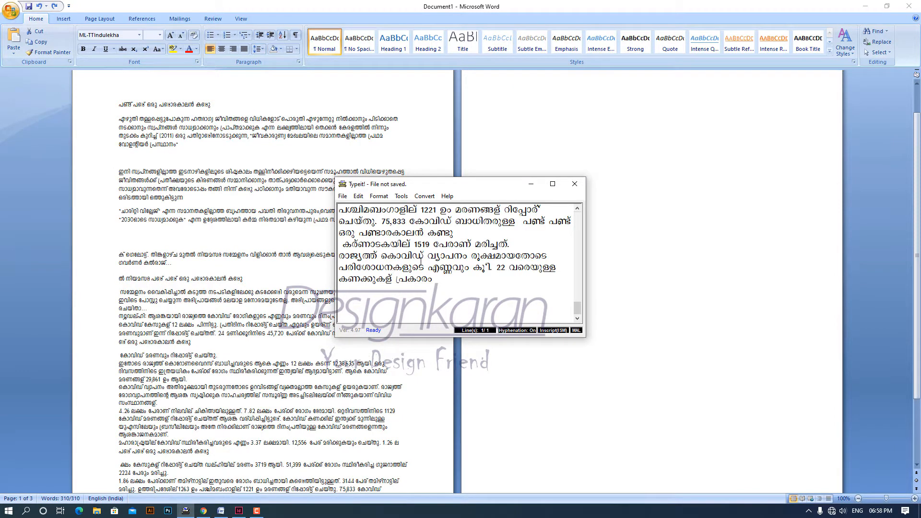
- Maximize the Typeit! window and rehyphenate the pasted Malayalam text
click(556, 186)
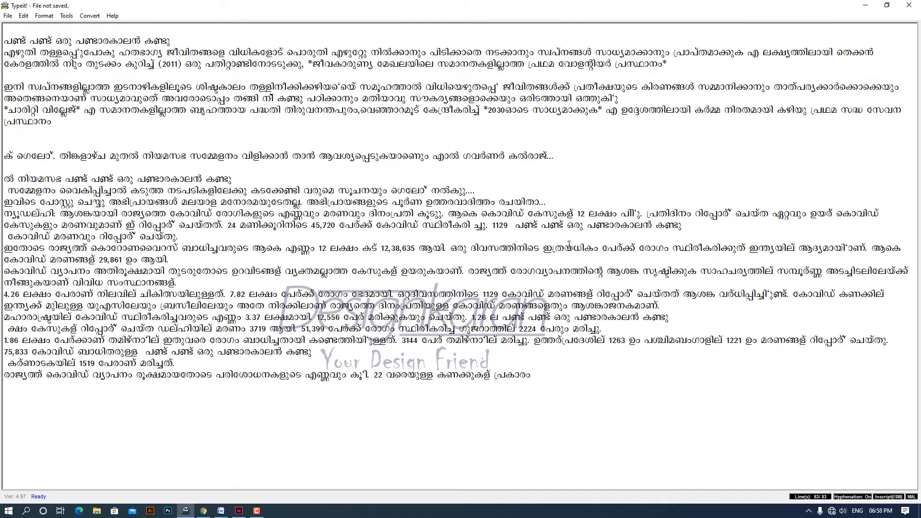
click(93, 17)
mouse_move(73, 21)
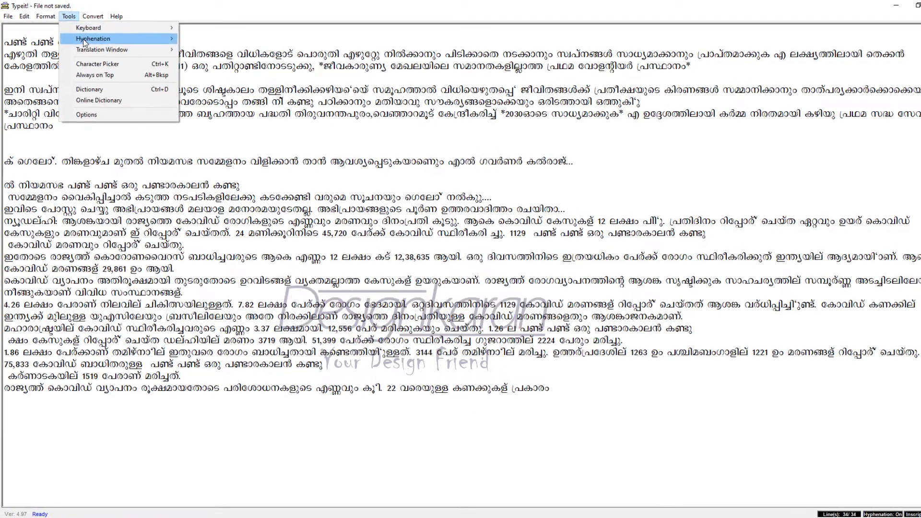
mouse_move(80, 38)
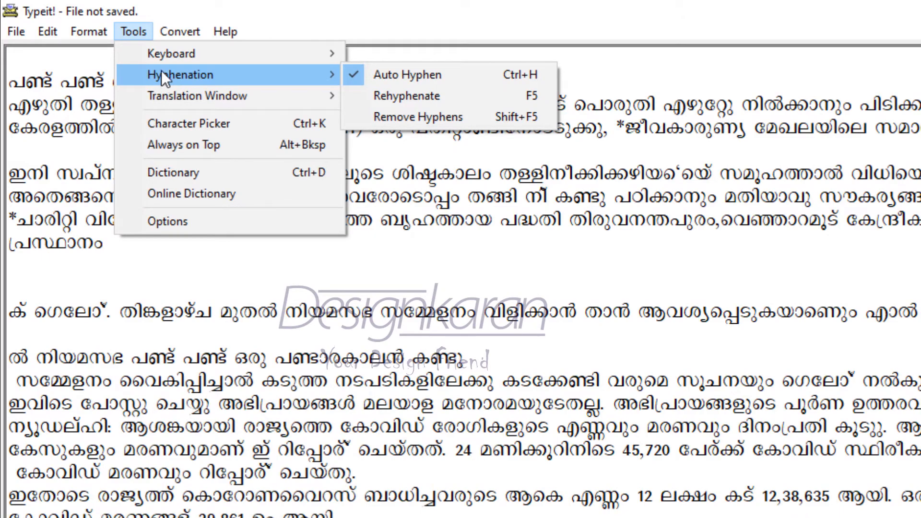
click(391, 99)
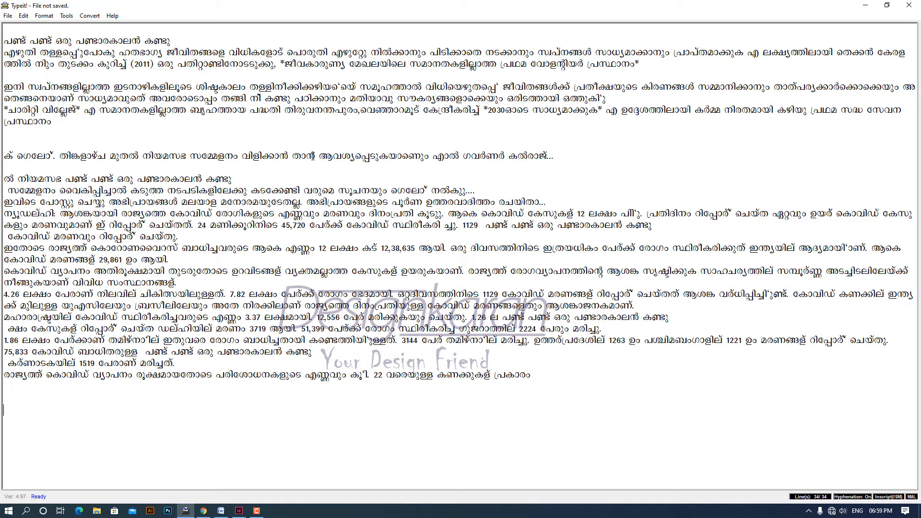
- Export the text to the Desktop as InDesign Tagged Text - FML (*.txt), overwriting the existing DEMO MALAYALM file
click(8, 16)
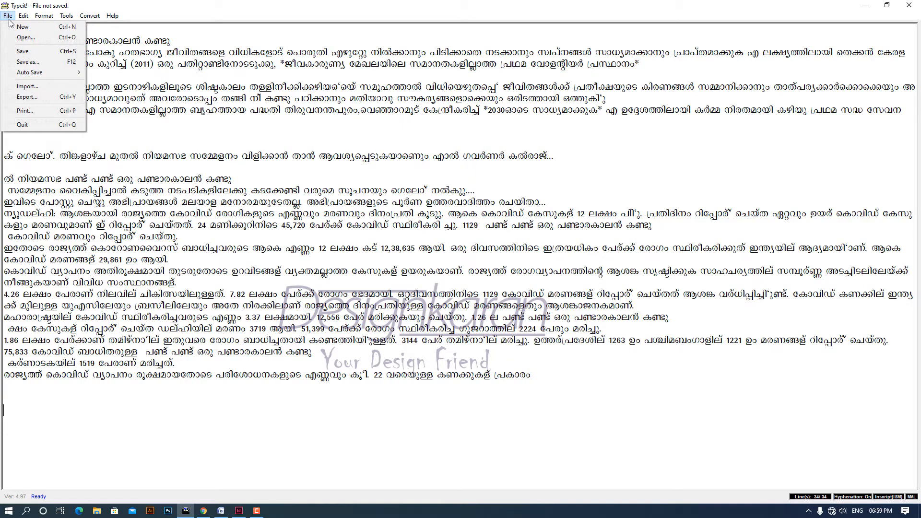
click(46, 96)
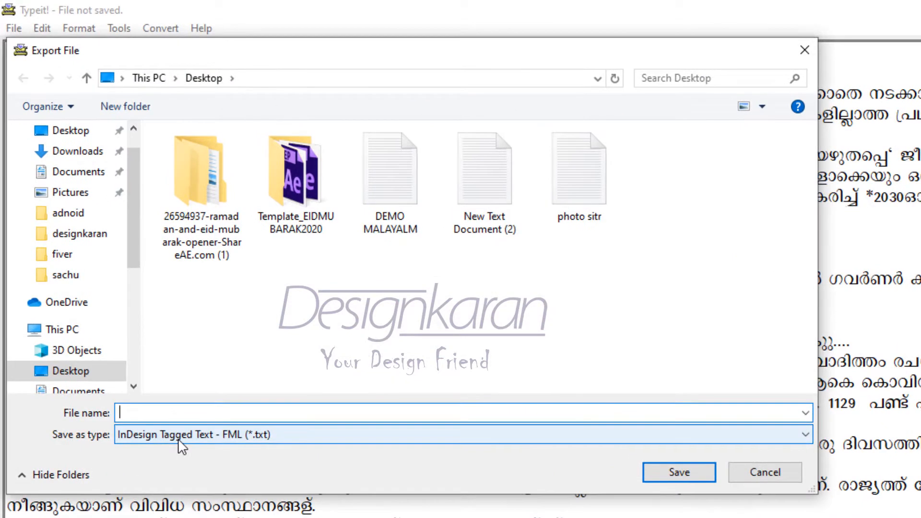
click(99, 245)
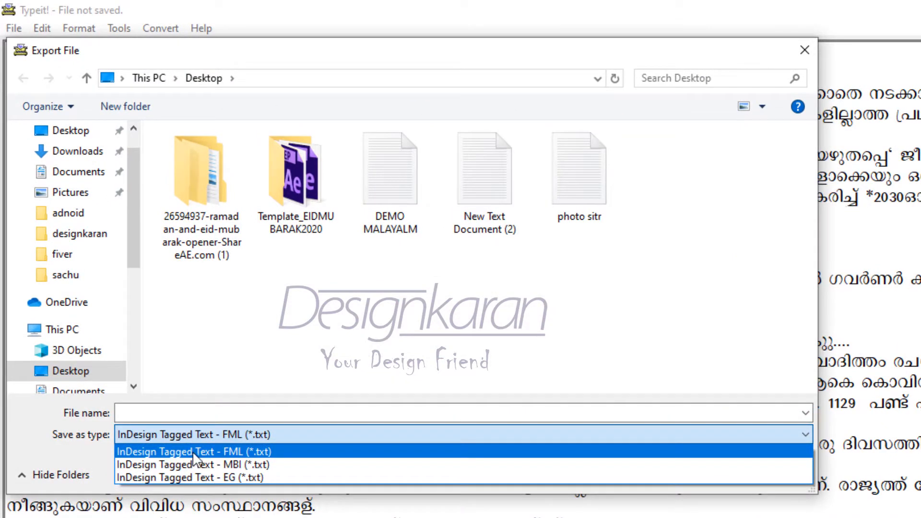
click(256, 456)
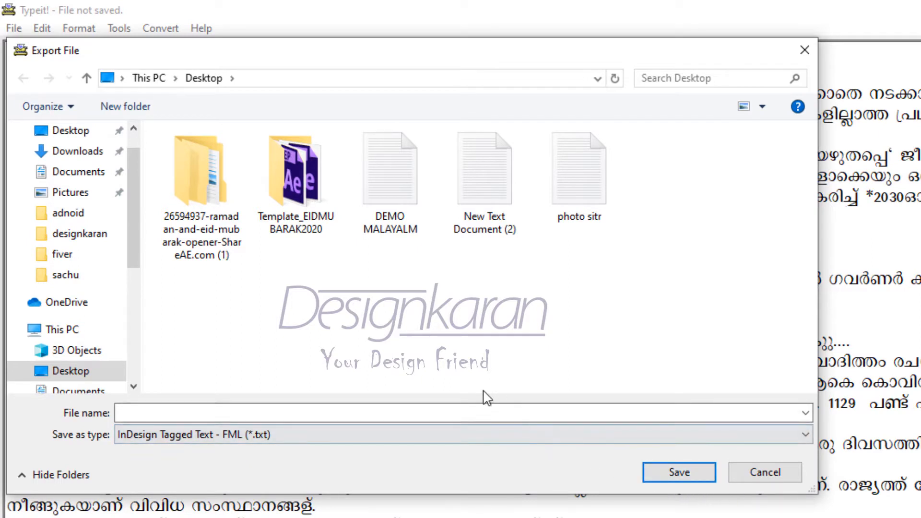
click(408, 217)
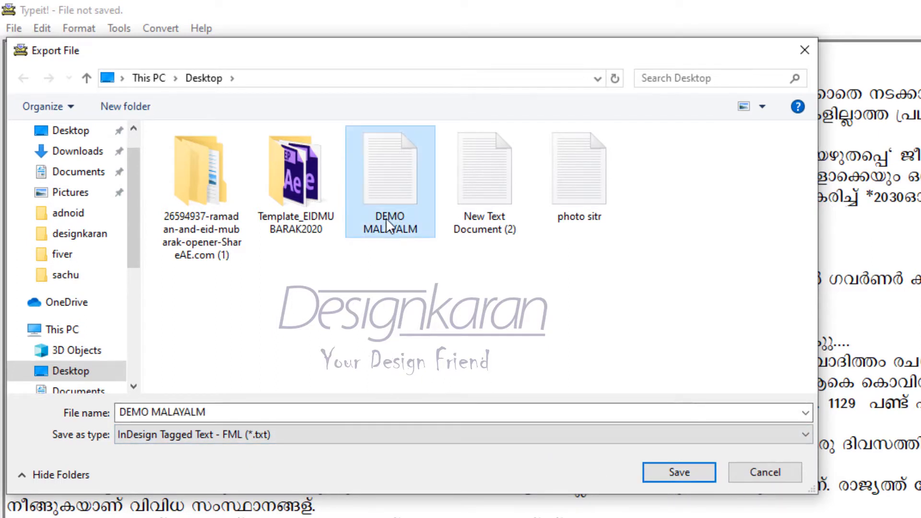
click(697, 474)
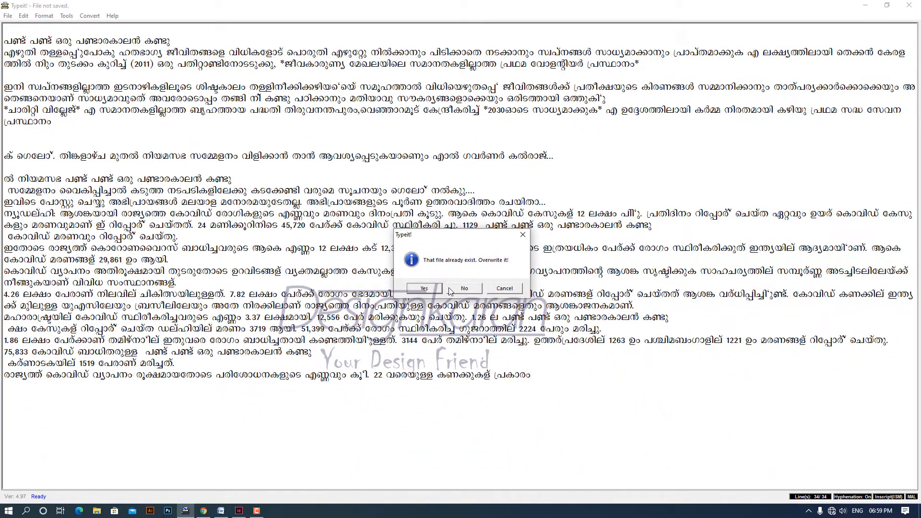
click(424, 289)
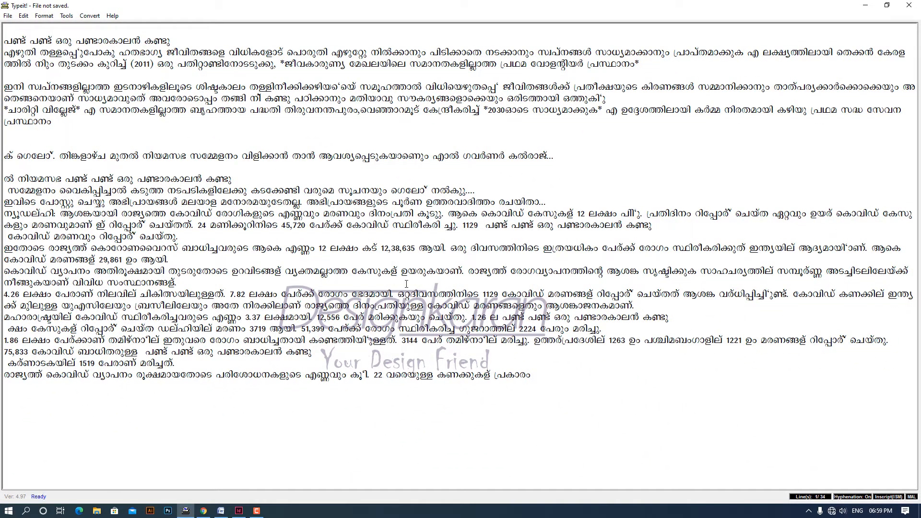
- Switch to InDesign and place the DEMO MALAYALM file from the Desktop into the empty second-column text frame
click(238, 511)
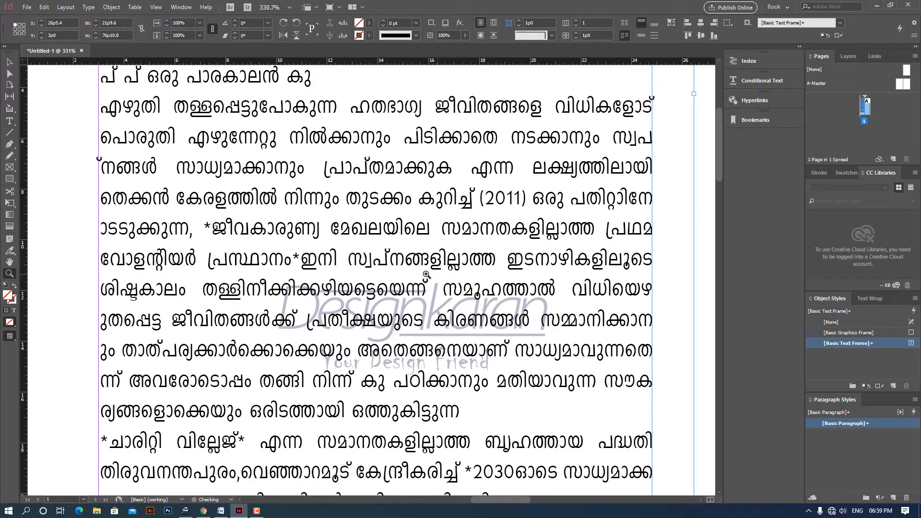
click(9, 62)
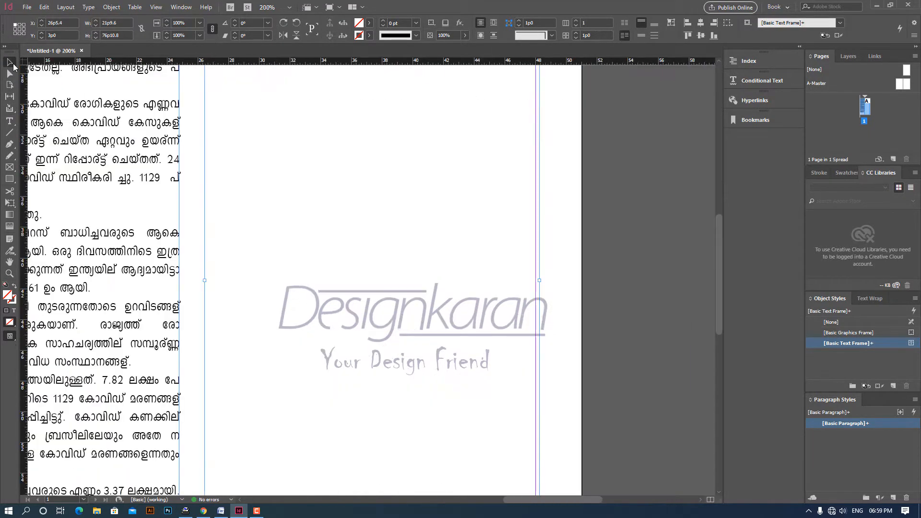
key(ctrl+2)
scroll(272, 187, up, 10)
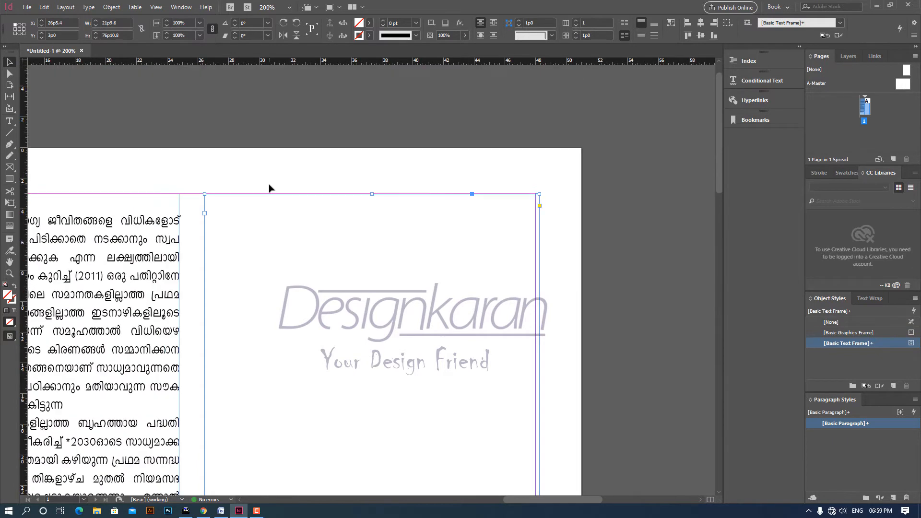
double_click(246, 252)
key(ctrl+d)
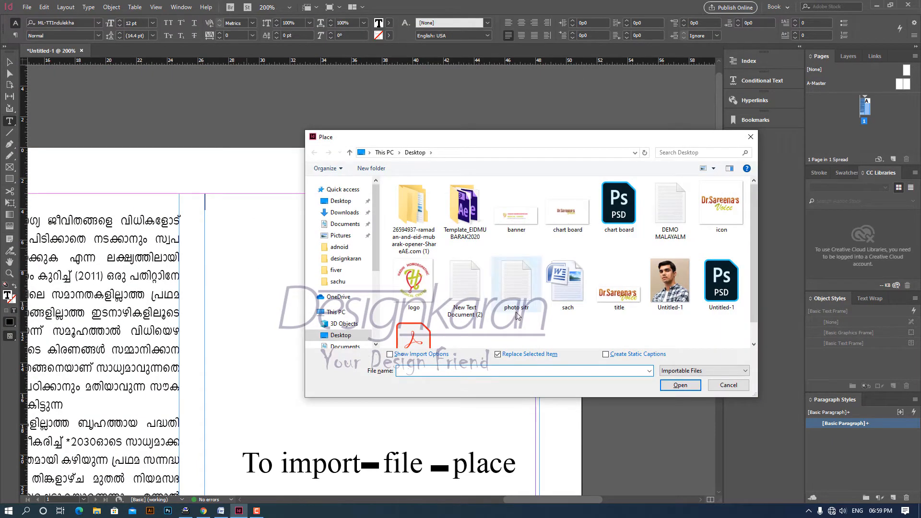
double_click(671, 207)
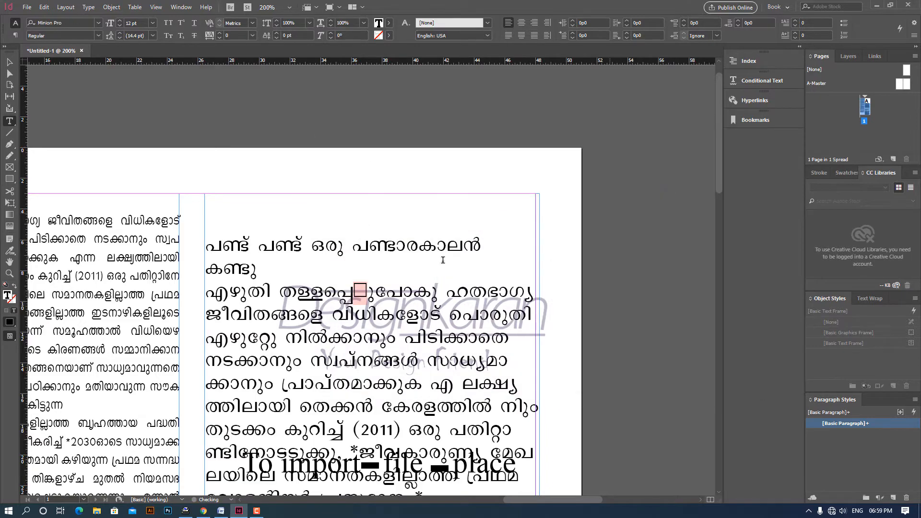
- Set the placed Malayalam text's font to FML-TTAathira and remove an empty line above its first line
scroll(295, 136, down, 3)
click(98, 23)
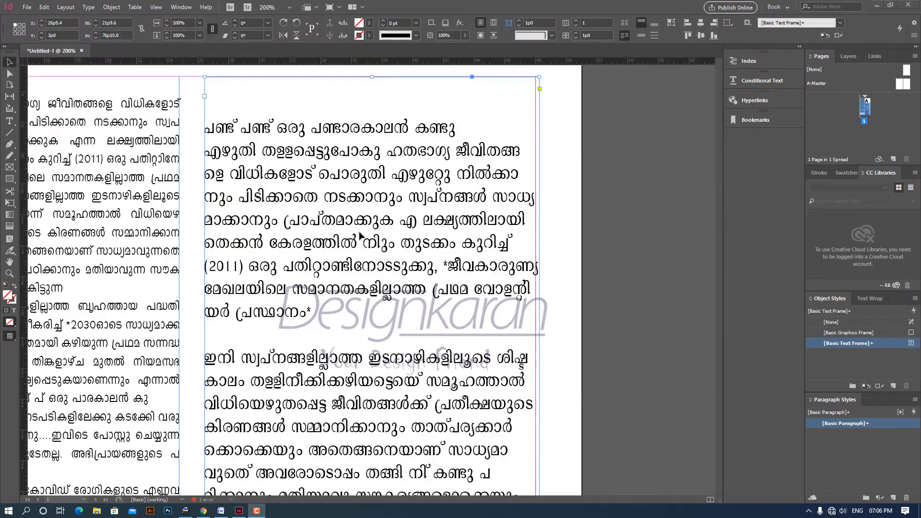
scroll(250, 216, up, 3)
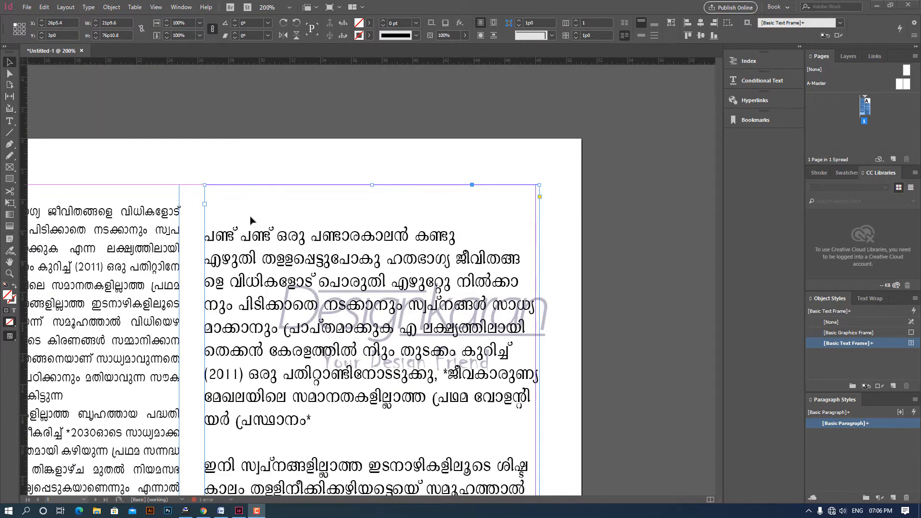
double_click(215, 241)
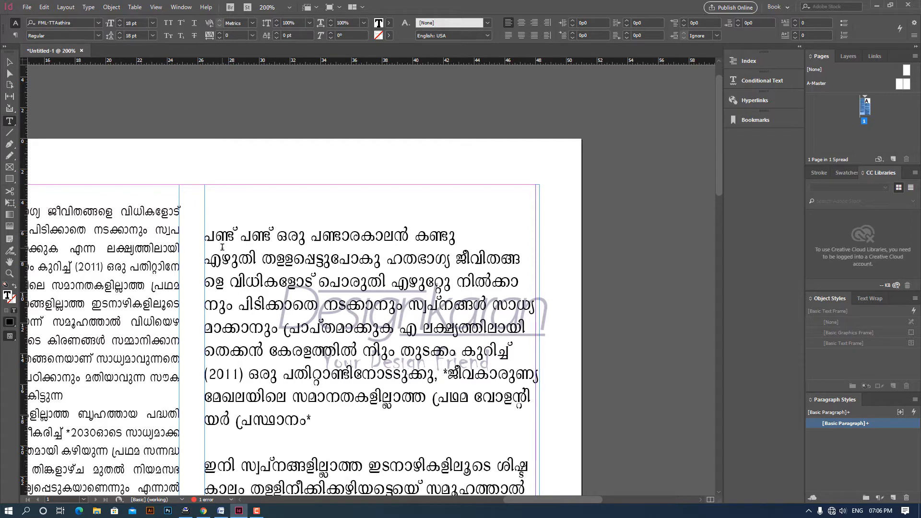
key(BackSpace)
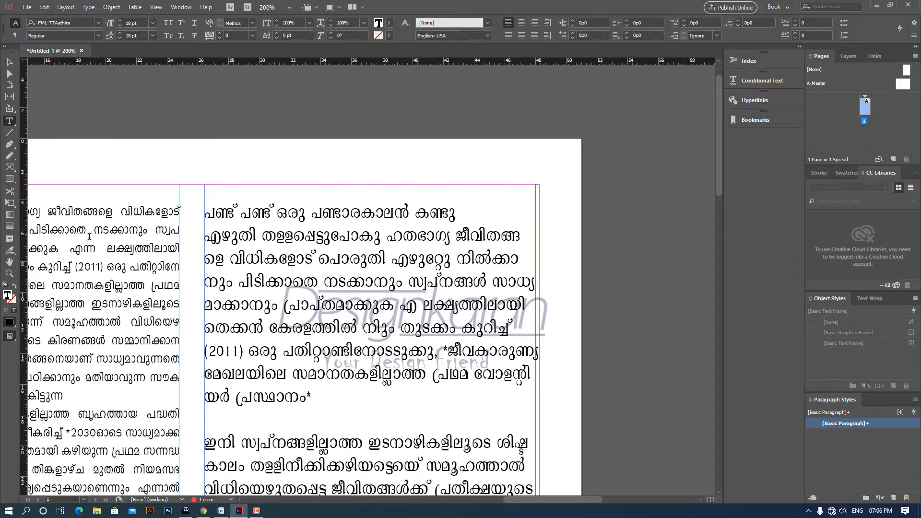
- Set all the text in the second column to 12 pt and justify it with the last line aligned left
drag(96, 246, 117, 274)
click(338, 299)
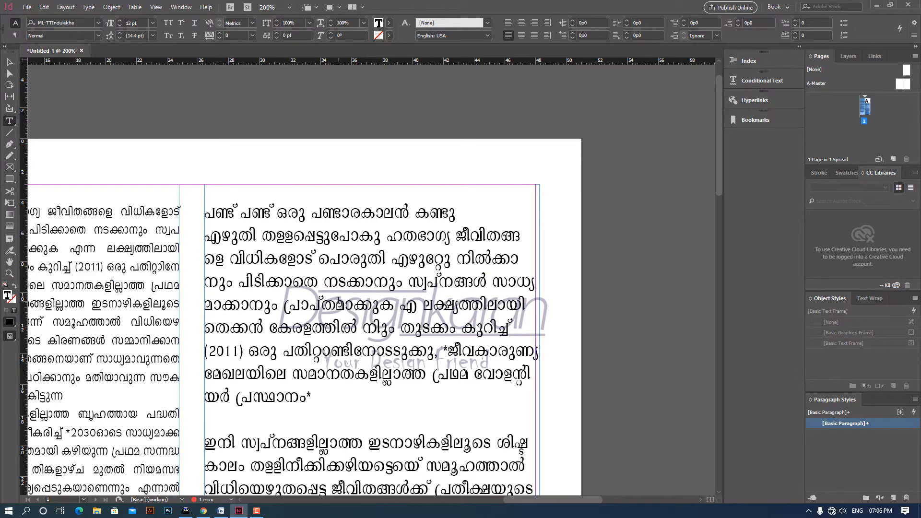
click(135, 22)
text(1)
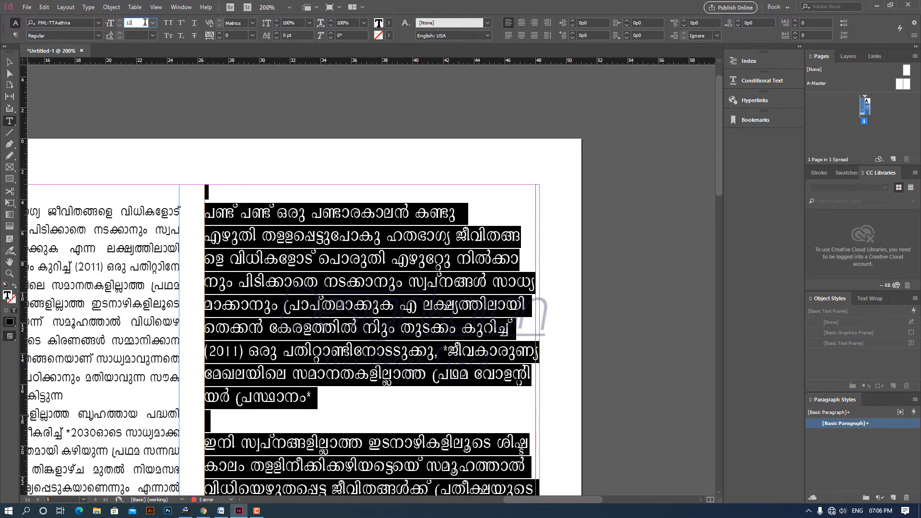
text(2)
key(Return)
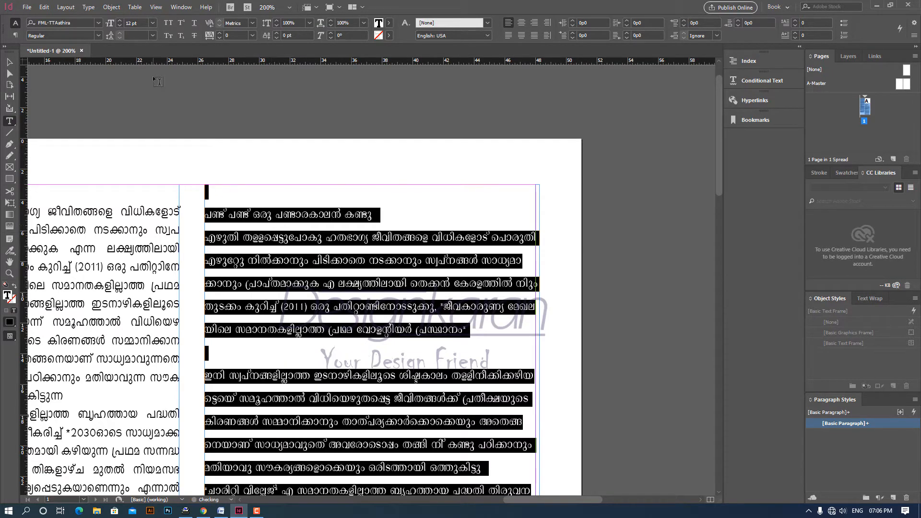
click(508, 35)
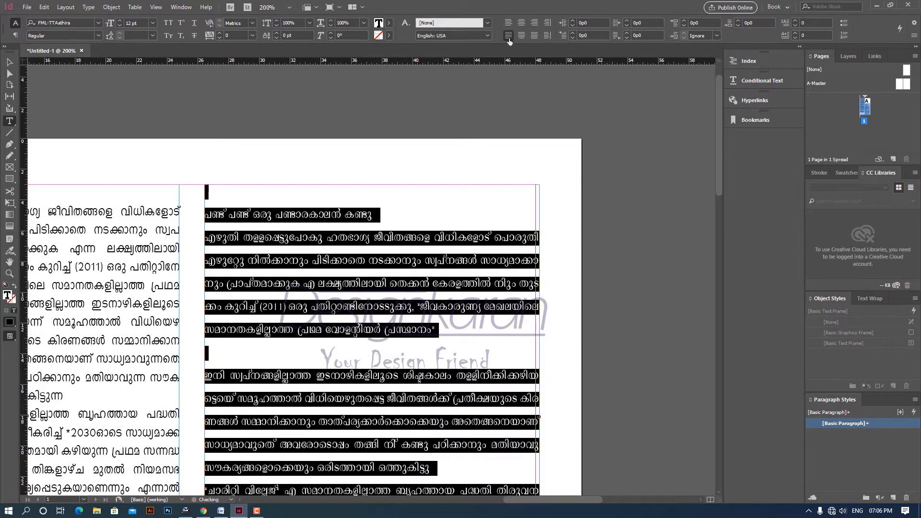
- Join the opening paragraphs of the second column by deleting the paragraph breaks and empty lines between them
click(309, 273)
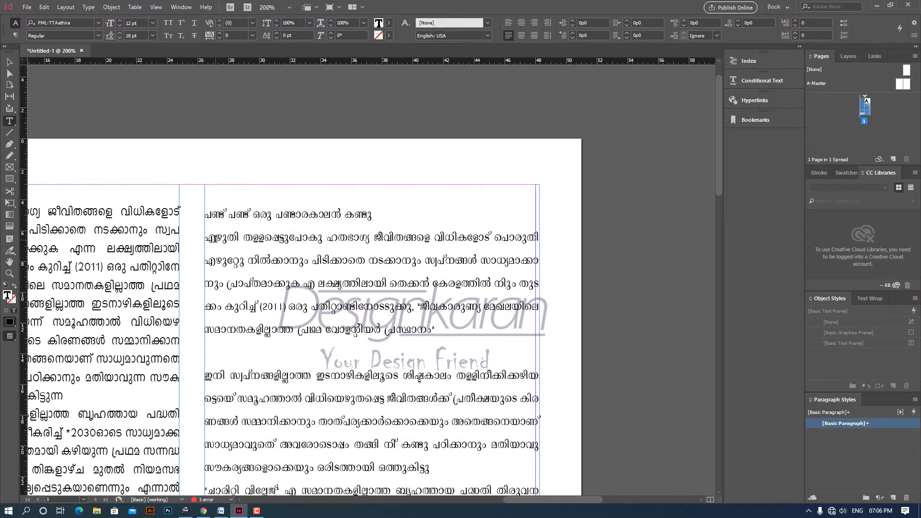
key(BackSpace)
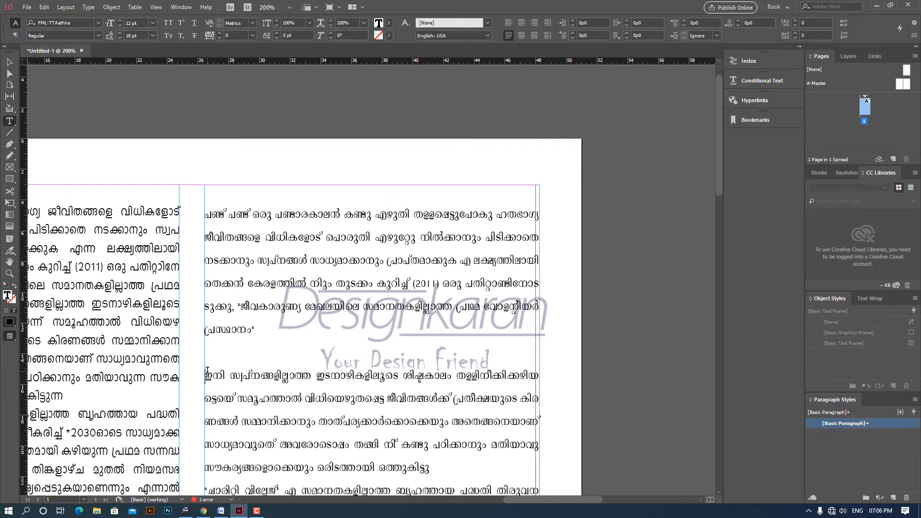
key(BackSpace)
key(BackSpace)
scroll(302, 334, down, 3)
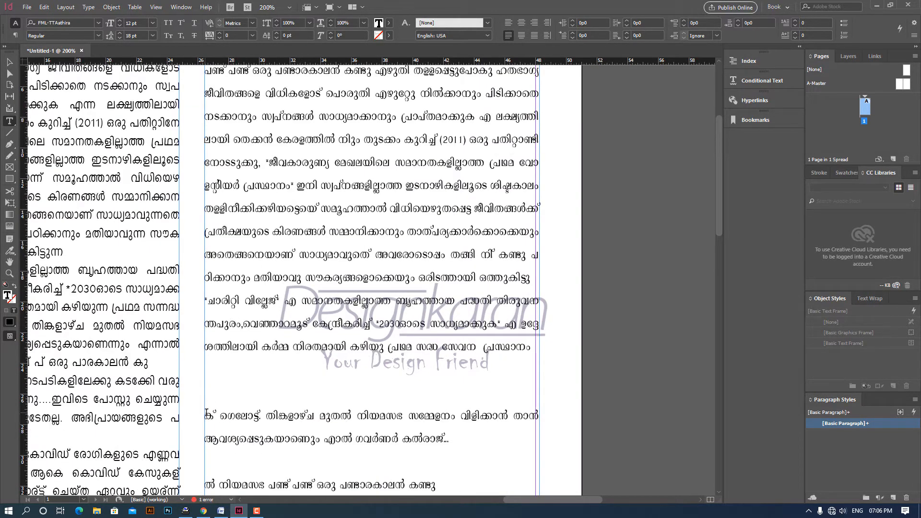
click(207, 414)
key(BackSpace)
key(BackSpace)
key(BackSpace)
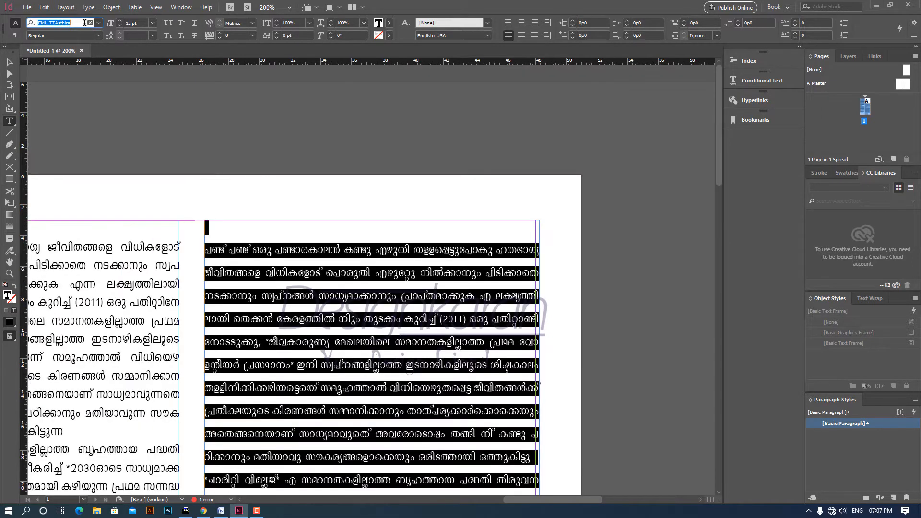
- Preview the FML-TT fonts on the entire second-column text and apply FML-TTRevathi Regular
drag(86, 23, 56, 24)
key(BackSpace)
key(Down)
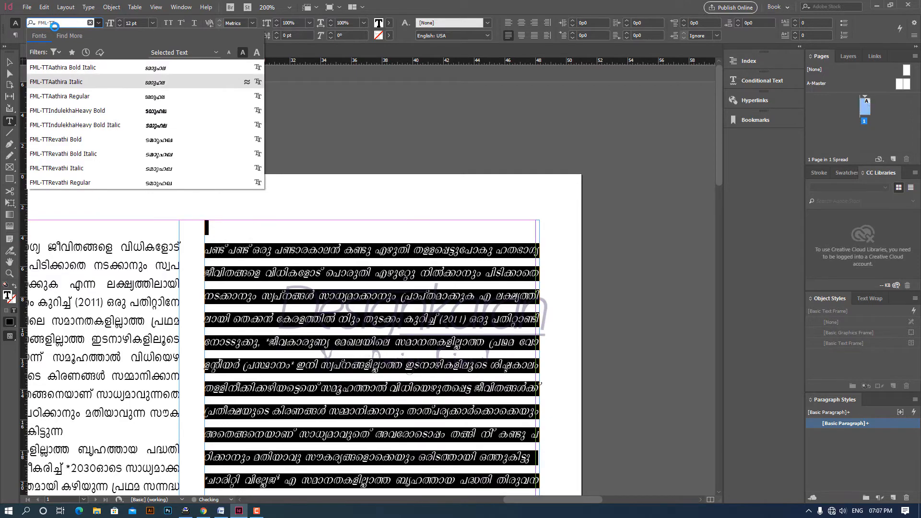
key(Down)
key(Down)
key(Down)
key(Down)
key(Up)
key(Up)
key(Up)
key(Up)
key(Down)
key(Down)
key(Down)
key(Down)
key(Down)
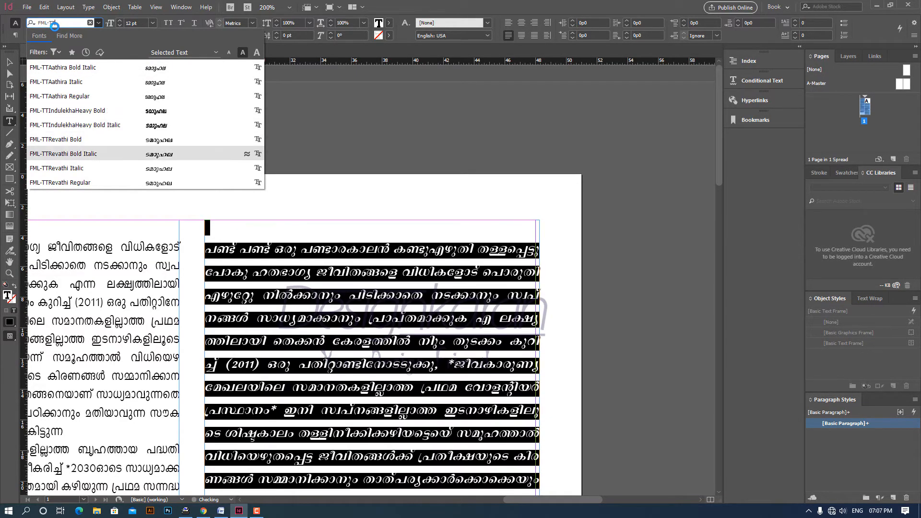
key(Down)
key(Down)
key(Return)
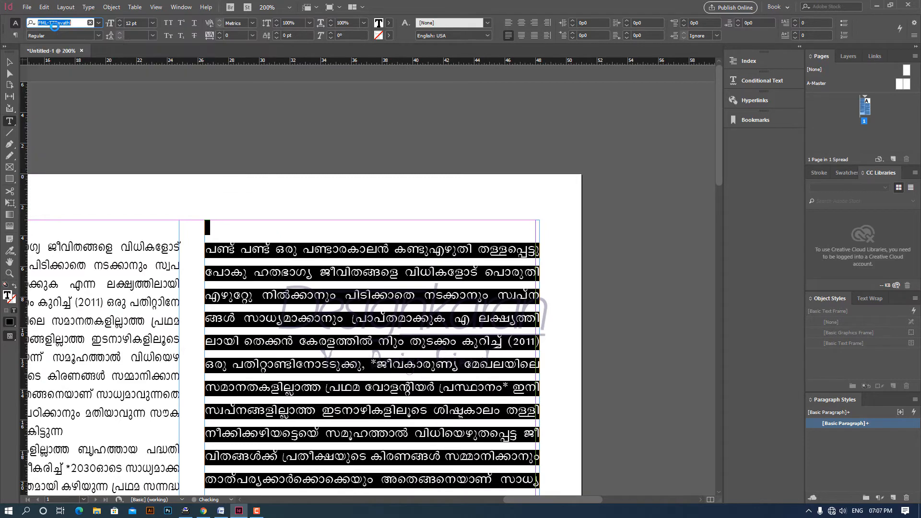
click(285, 252)
- Narrow the second-column text frame to a width of 21p6.6 so its outer edge meets the page margin
scroll(387, 241, down, 3)
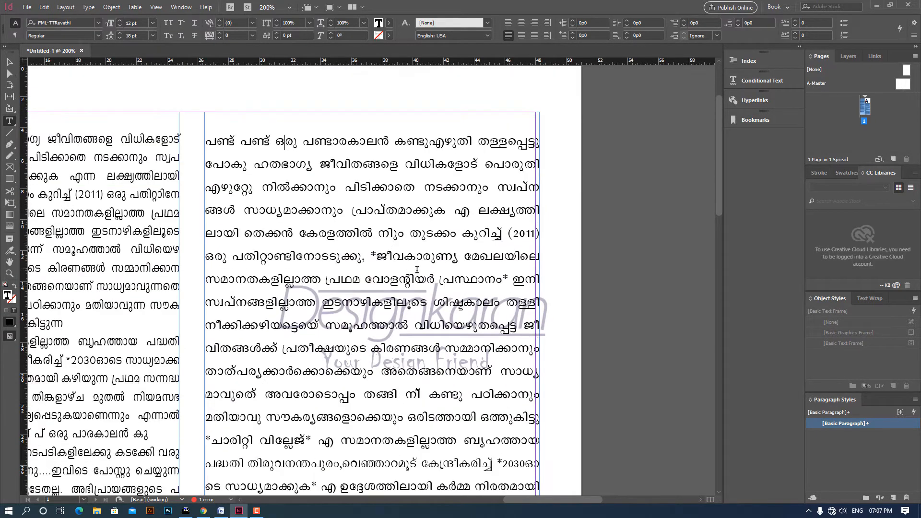
click(10, 62)
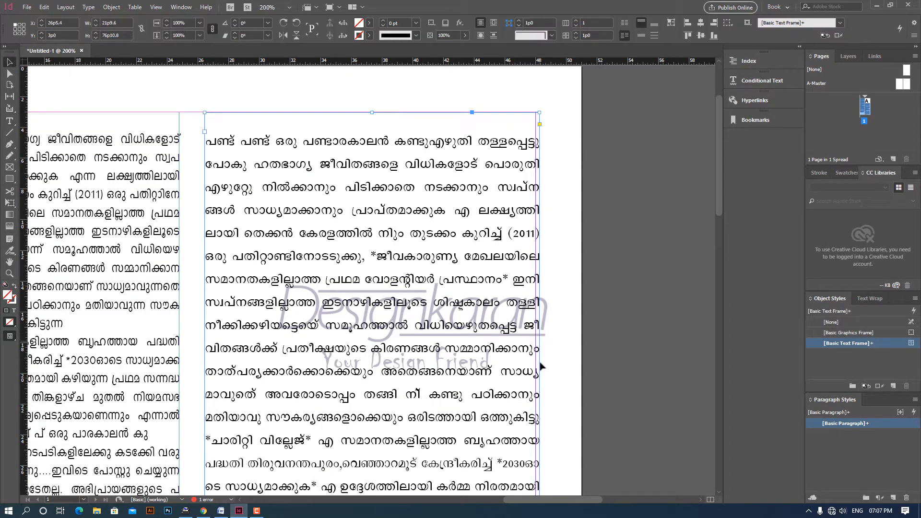
scroll(550, 368, down, 3)
scroll(550, 372, down, 4)
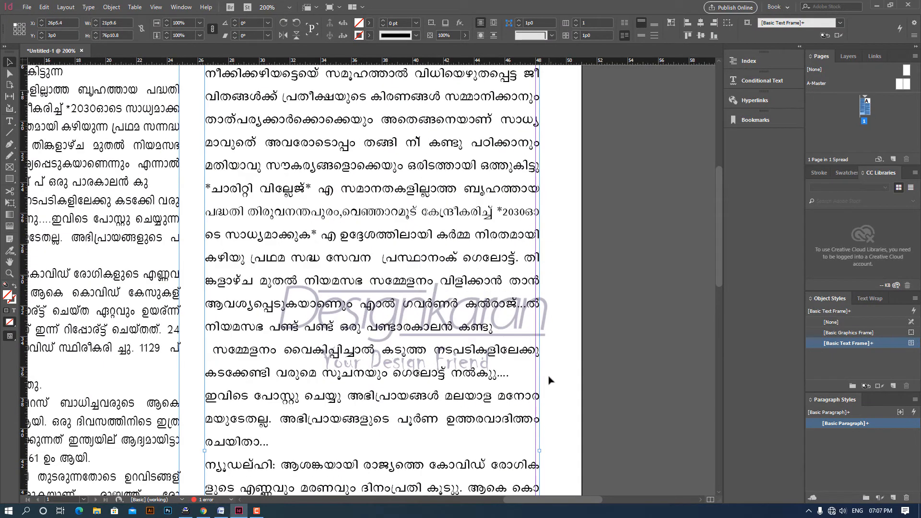
drag(538, 451, 535, 450)
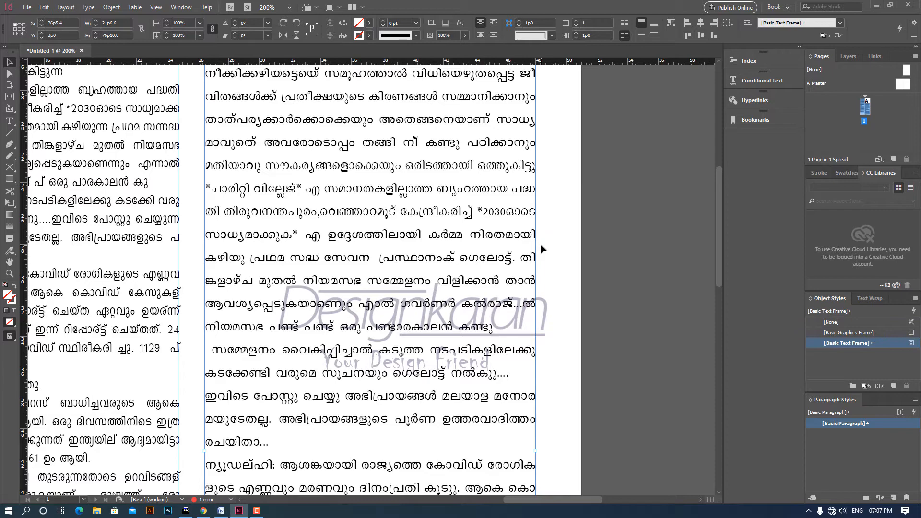
- Compare the characters, word spacing and line breaks of the converted text with those in the first column
scroll(469, 327, up, 3)
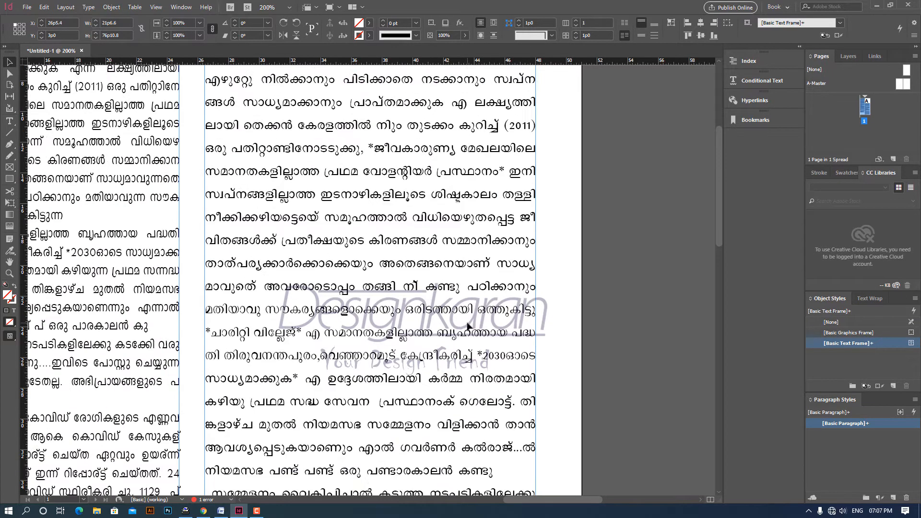
drag(157, 398, 387, 320)
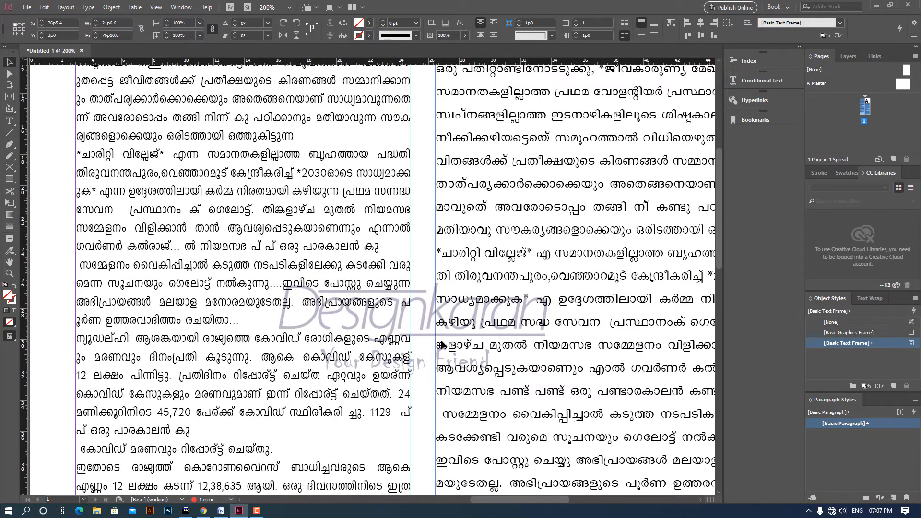
drag(493, 282, 383, 387)
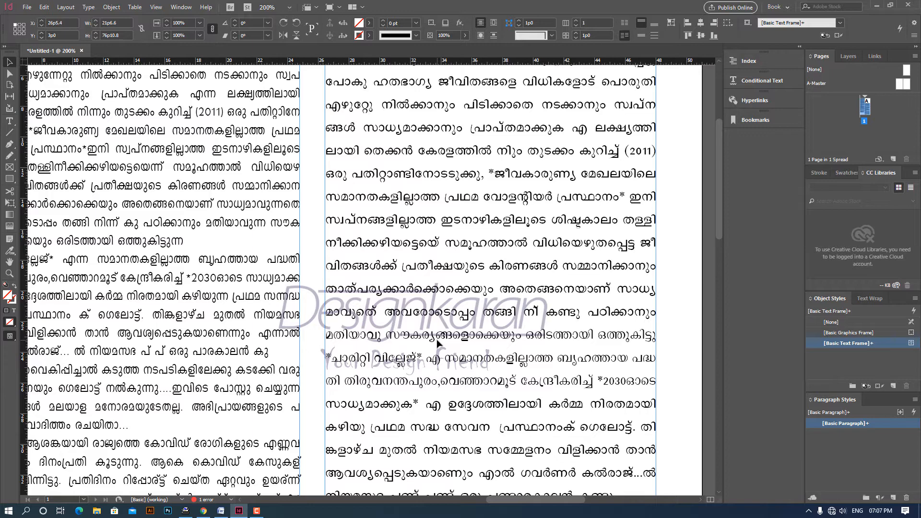
scroll(437, 339, up, 1)
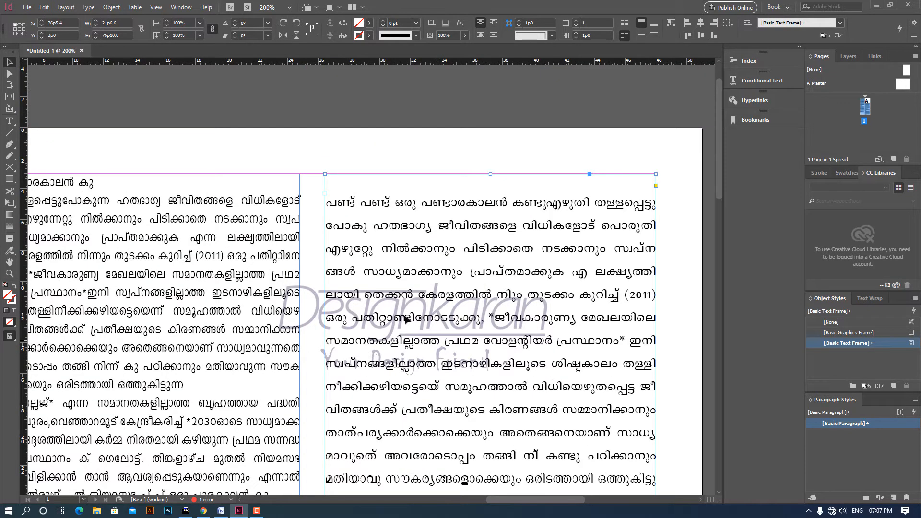
scroll(509, 269, down, 6)
scroll(504, 305, down, 20)
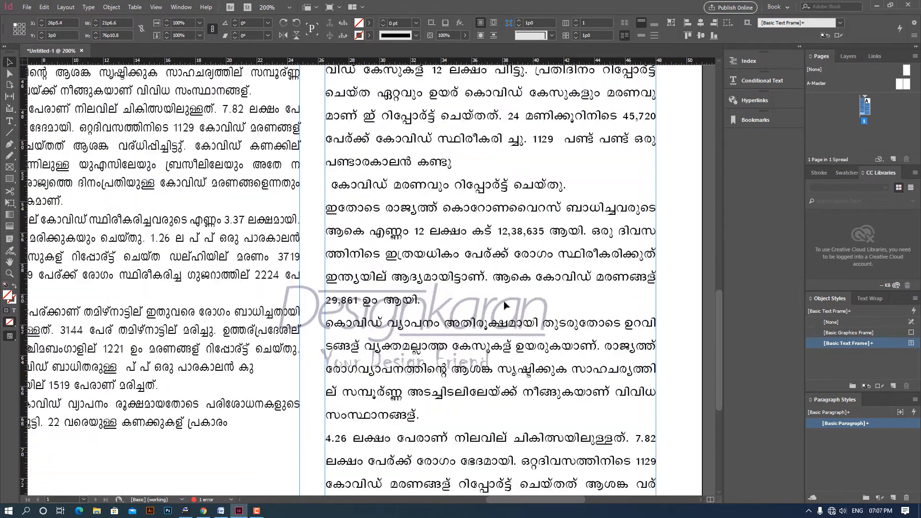
scroll(480, 297, up, 7)
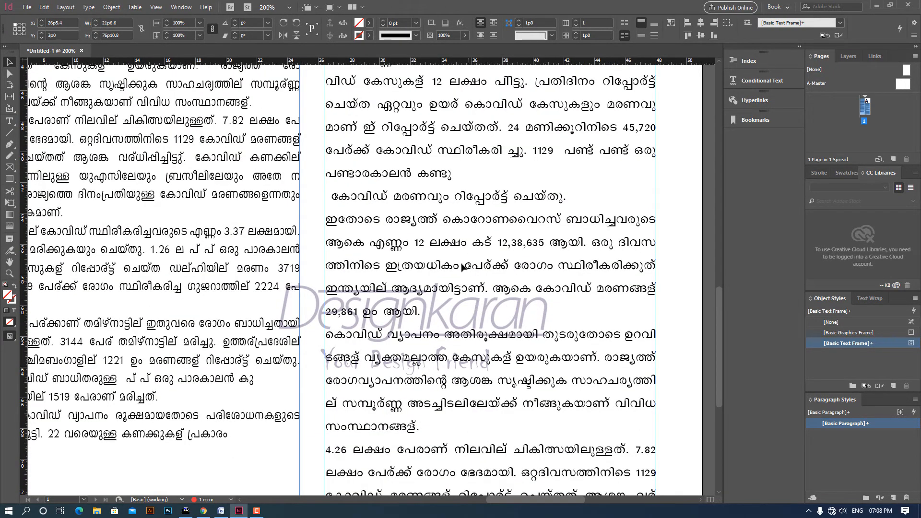
scroll(443, 299, up, 7)
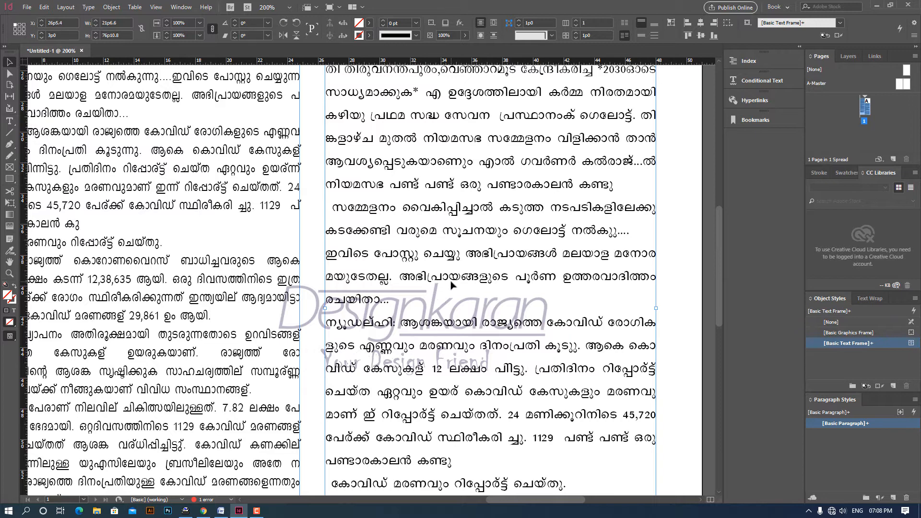
- Select all the second-column text, view its Justification settings and close them without changes
double_click(451, 285)
key(ctrl+a)
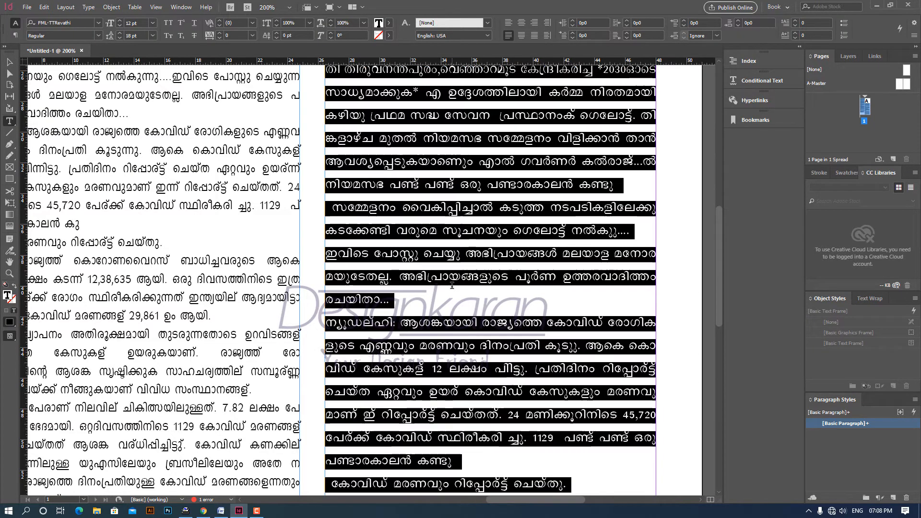
key(ctrl+alt+j)
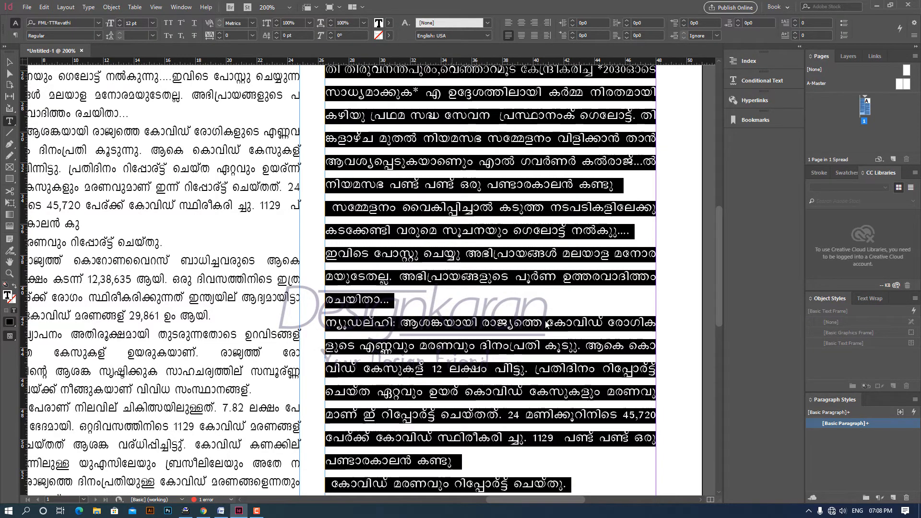
key(ctrl+alt+shift+j)
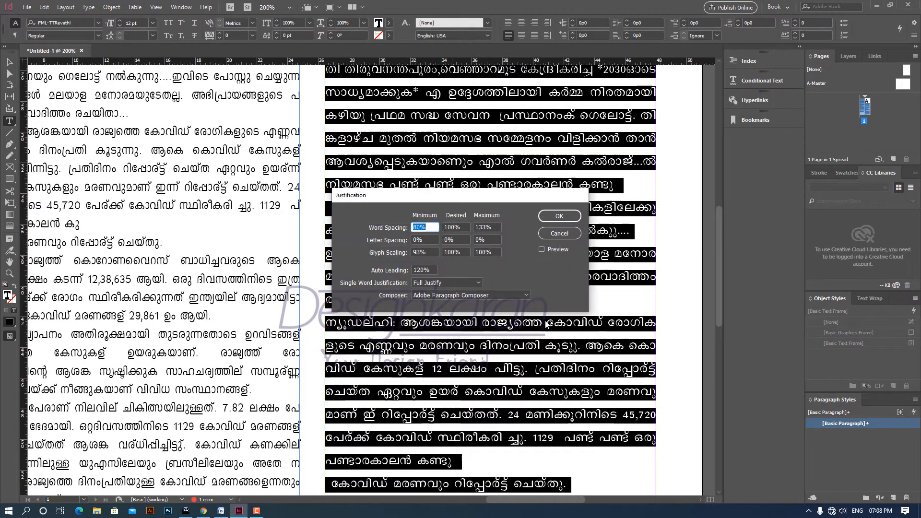
click(561, 234)
key(Escape)
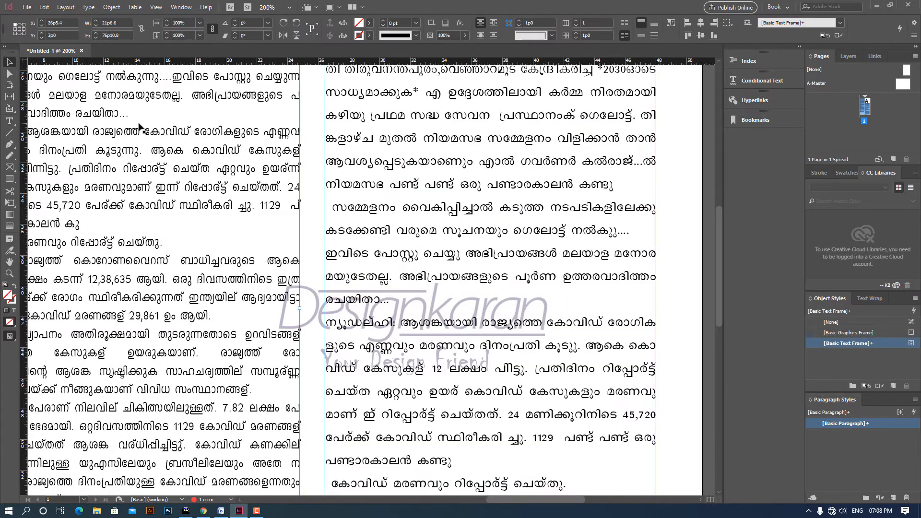
- Delete the first-column text frame and move the remaining converted-text frame to about X 24p4.2
key(Delete)
click(410, 199)
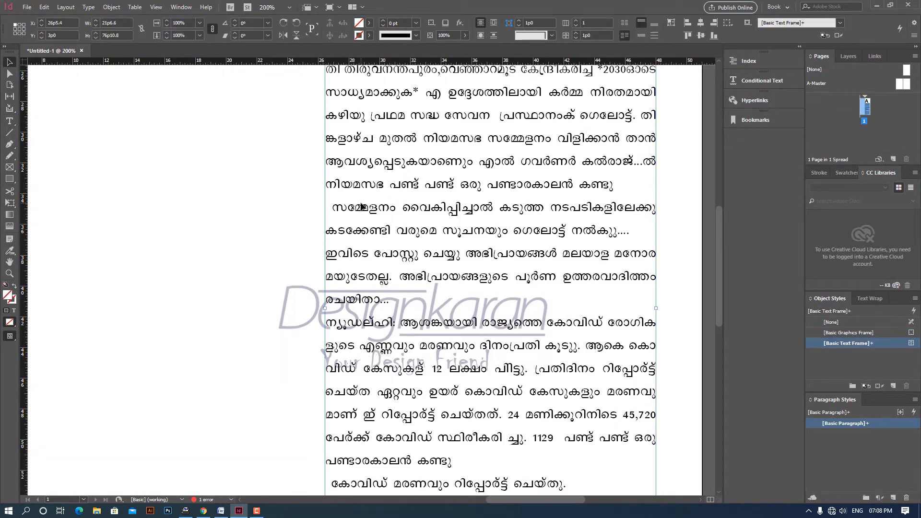
drag(445, 181, 421, 187)
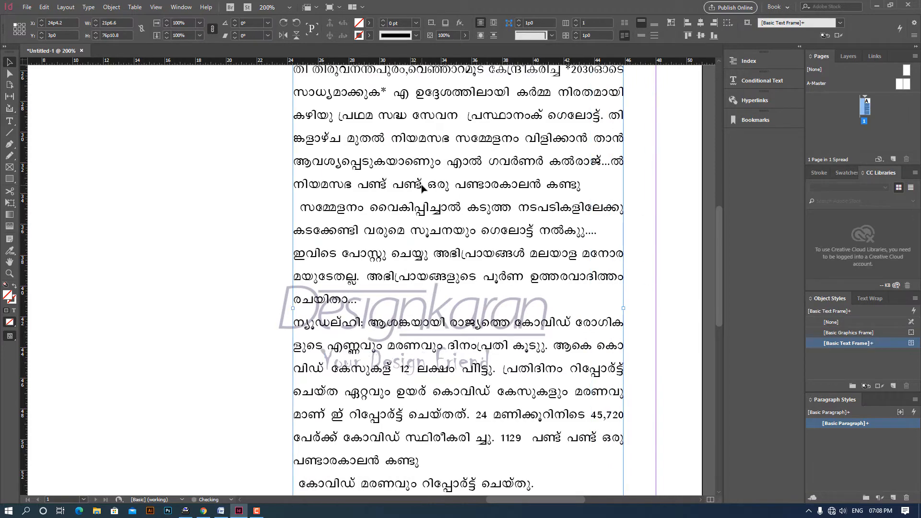
- In the converted-text frame's Justification settings, set letter spacing to -3% minimum and 3% maximum
key(ctrl+alt+shift+j)
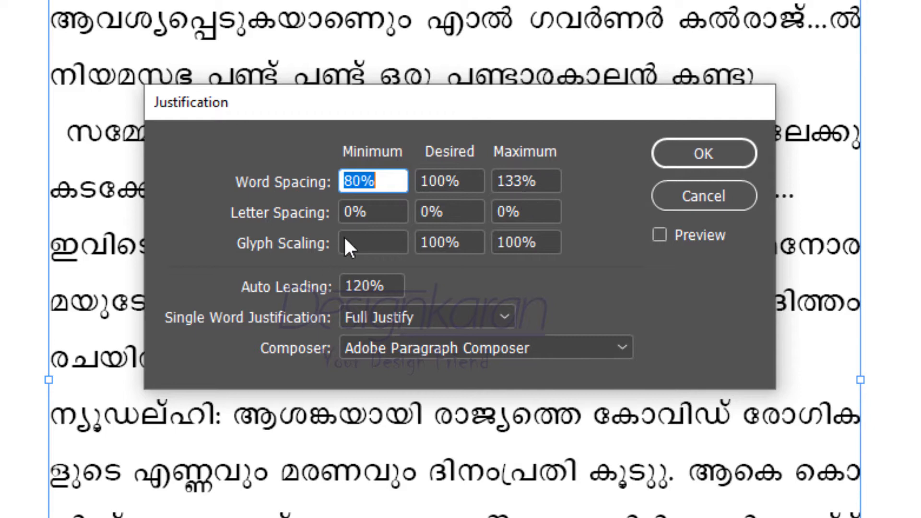
key(Tab)
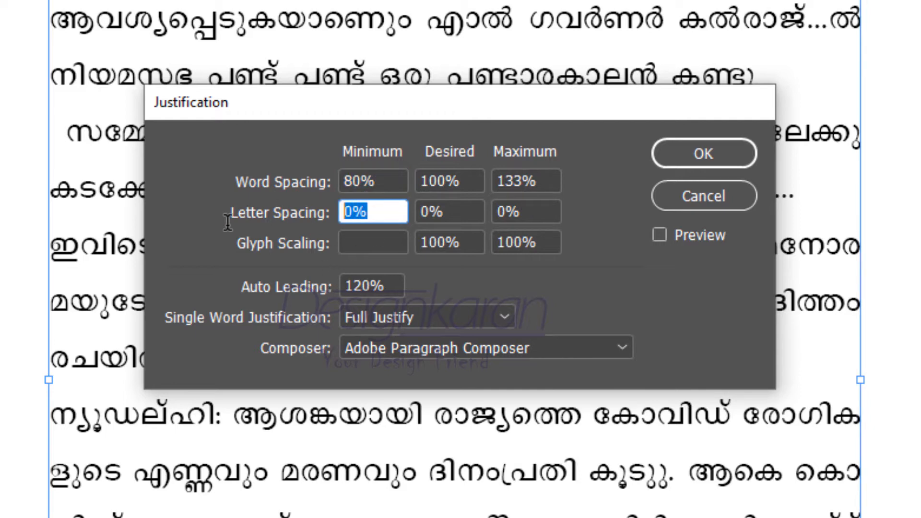
text(-3)
double_click(535, 211)
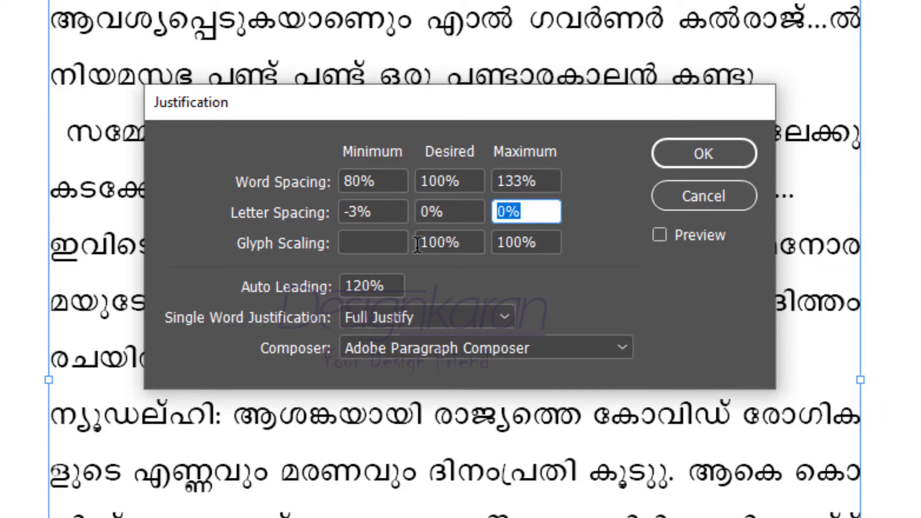
text(3)
- Set glyph scaling to 97% minimum and 103% maximum with the preview enabled, and apply the Justification settings
click(362, 242)
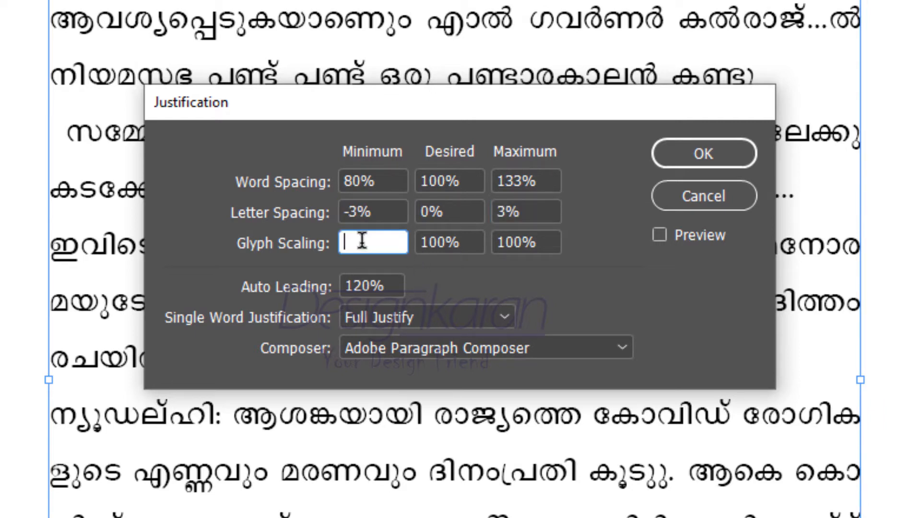
text(97)
click(469, 238)
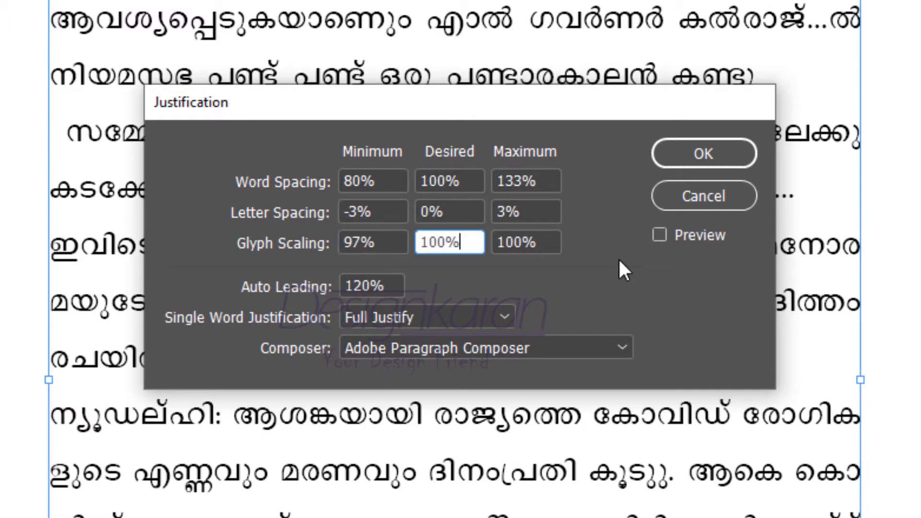
click(660, 235)
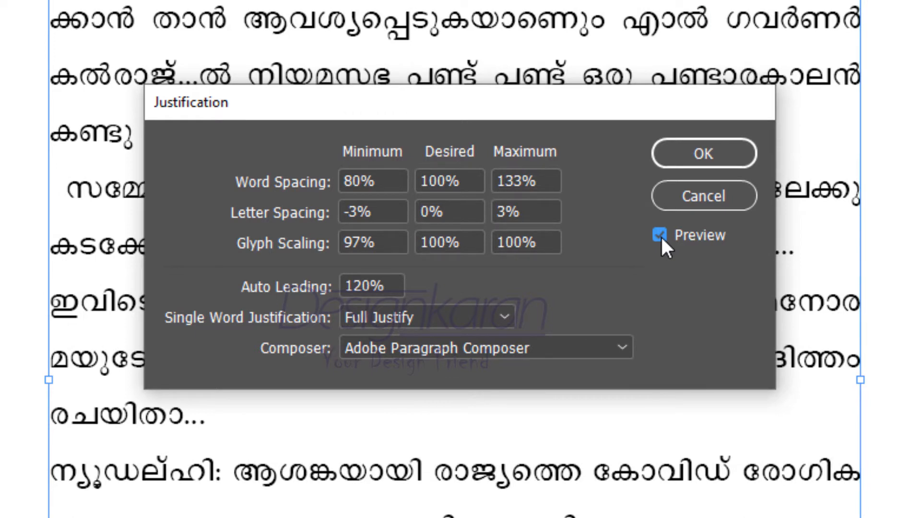
click(552, 242)
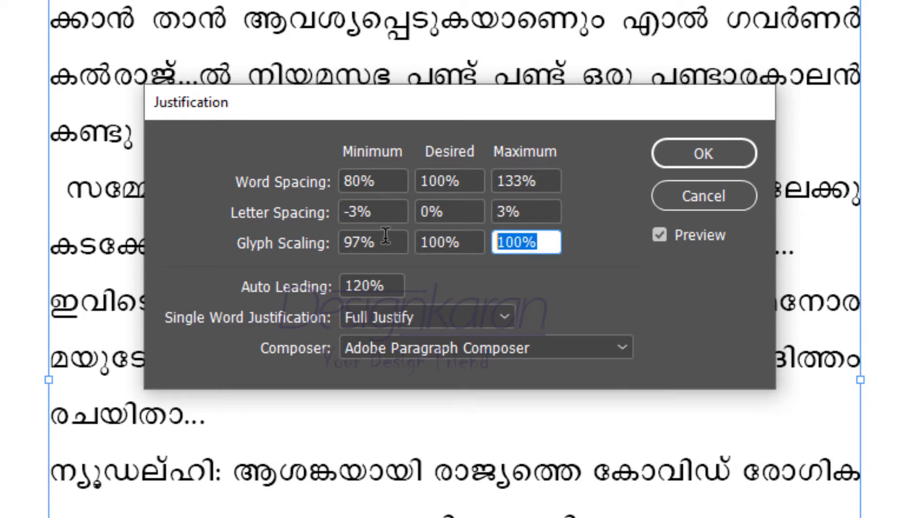
text(103)
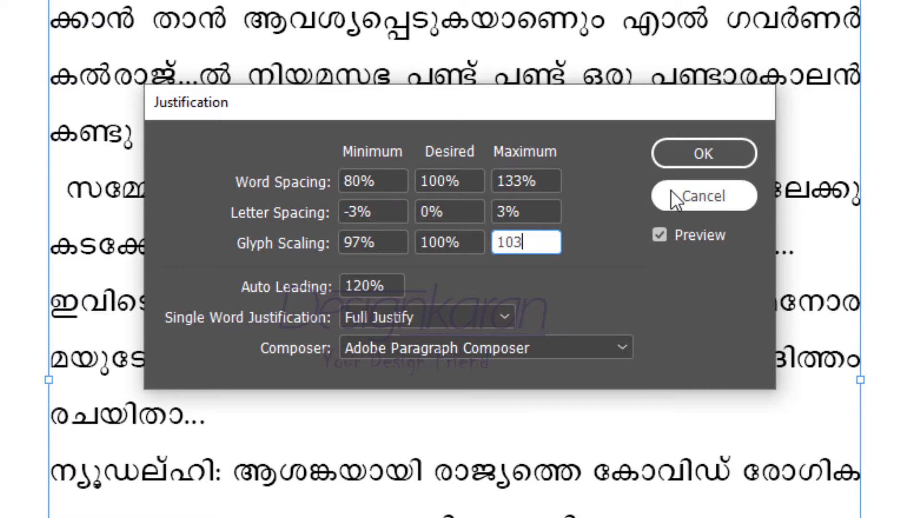
click(539, 211)
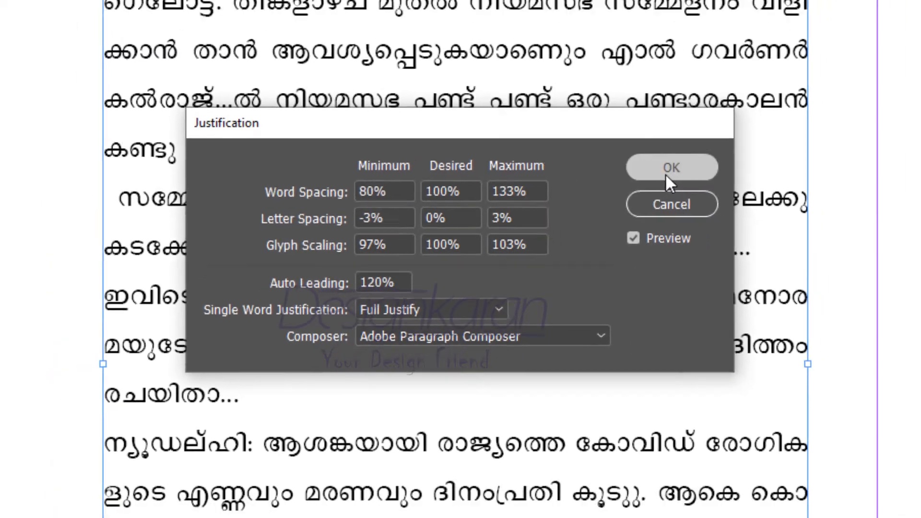
click(696, 159)
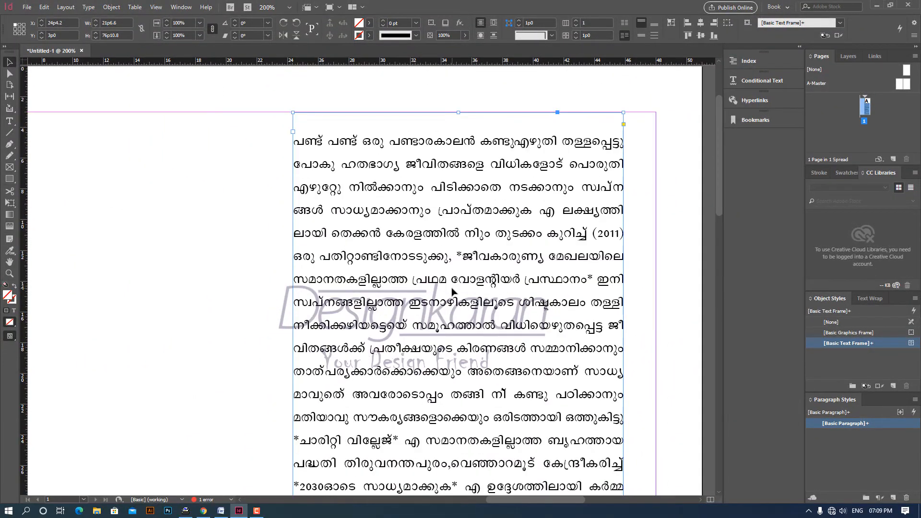
- Extend the lower edge of the converted-text frame to a height of about 77p1.2
scroll(452, 292, down, 6)
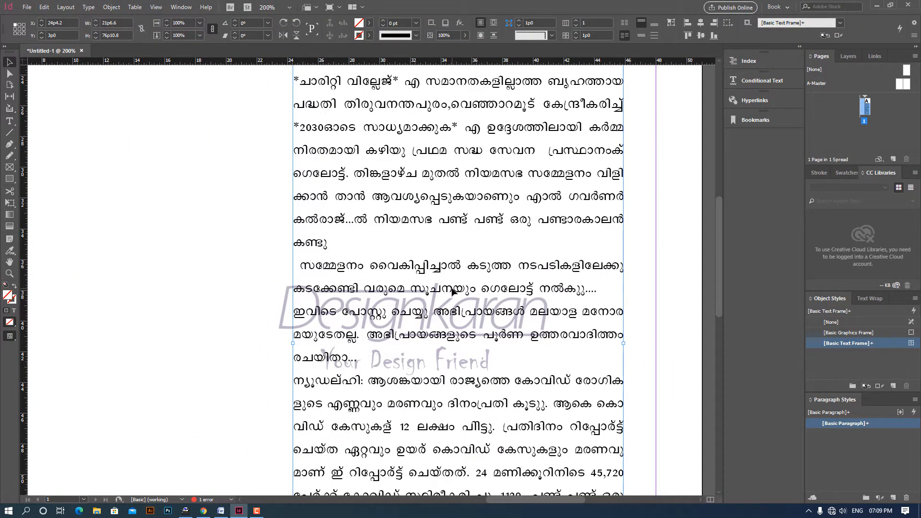
key(ctrl+minus)
key(ctrl+minus)
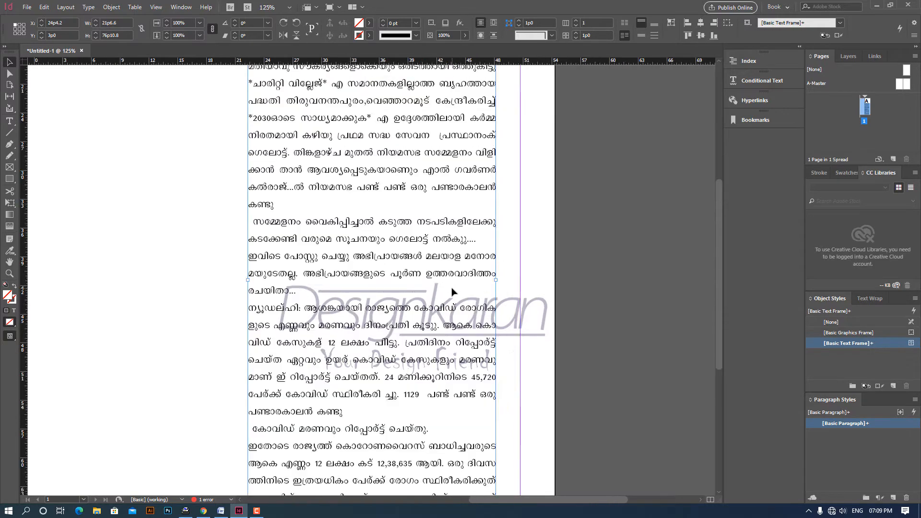
scroll(469, 268, up, 5)
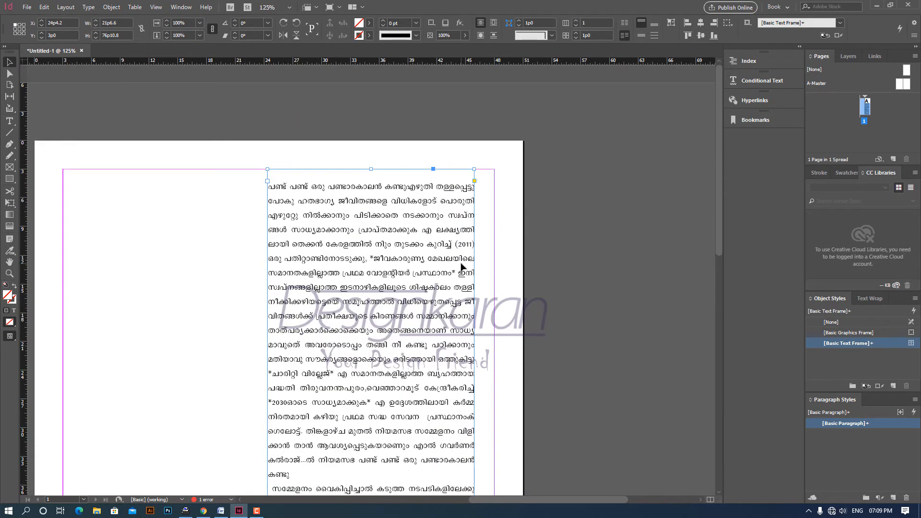
scroll(462, 267, down, 8)
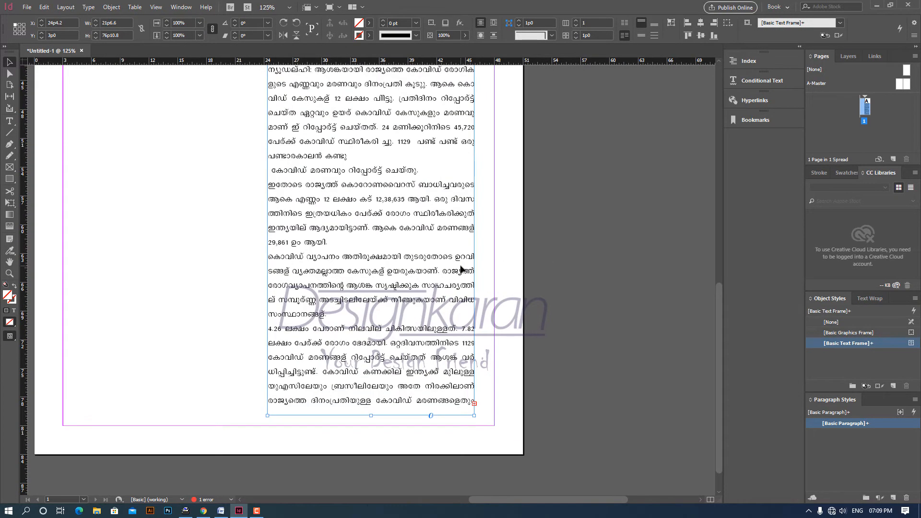
mouse_move(371, 417)
mouse_down()
mouse_move(375, 440)
mouse_move(377, 418)
mouse_up()
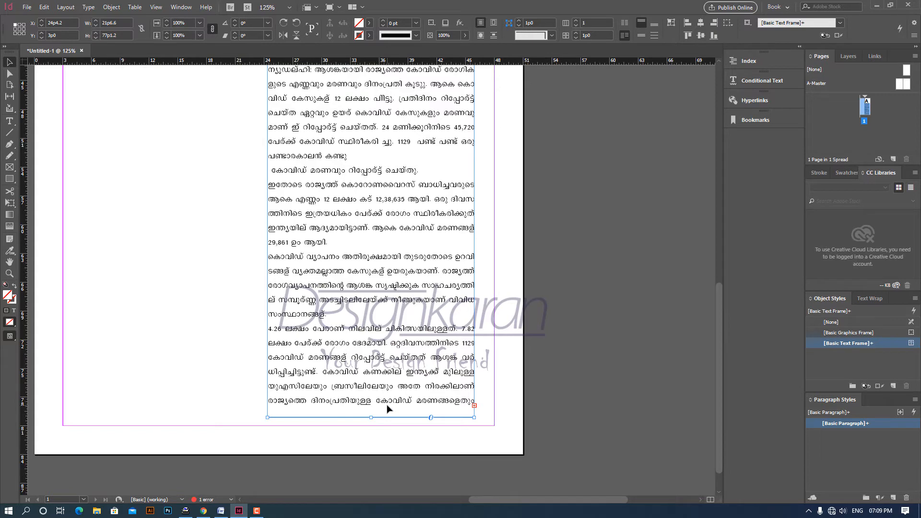
- Switch to Word and copy the first line of the Malayalam source text
scroll(406, 401, up, 5)
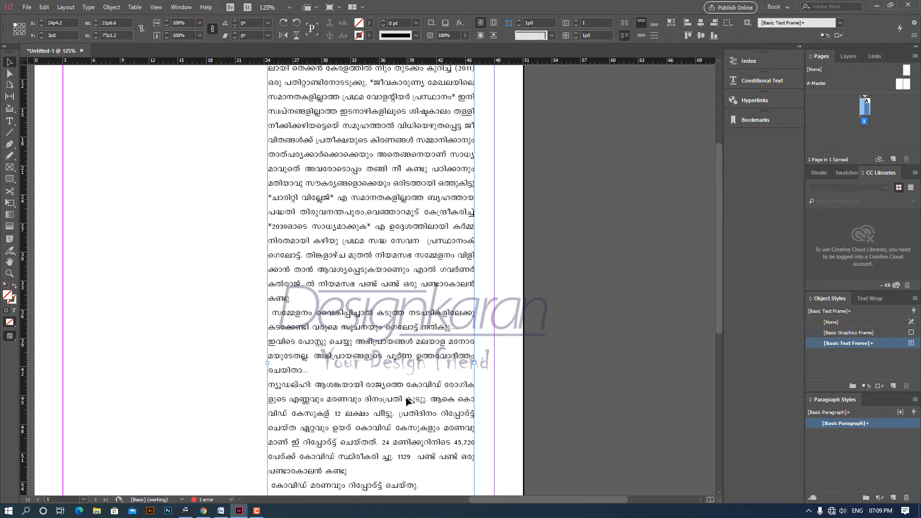
scroll(406, 401, up, 2)
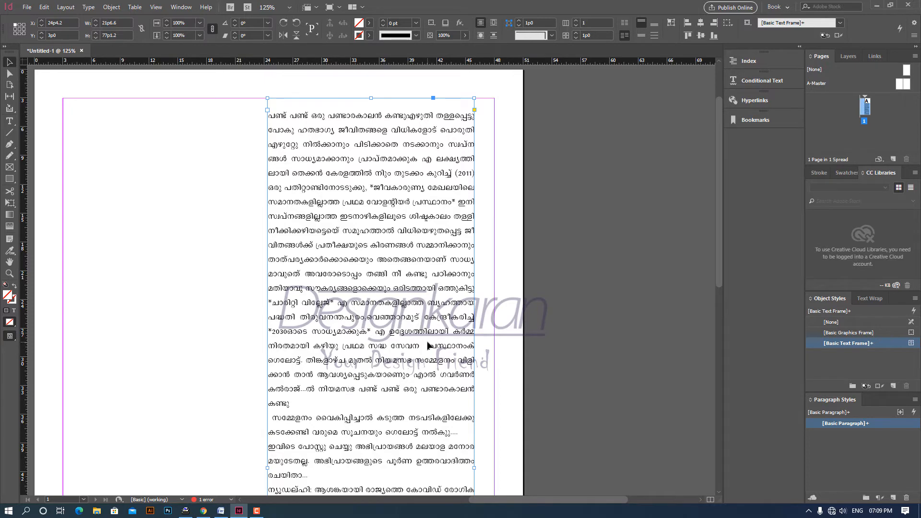
scroll(427, 343, down, 2)
drag(246, 269, 444, 379)
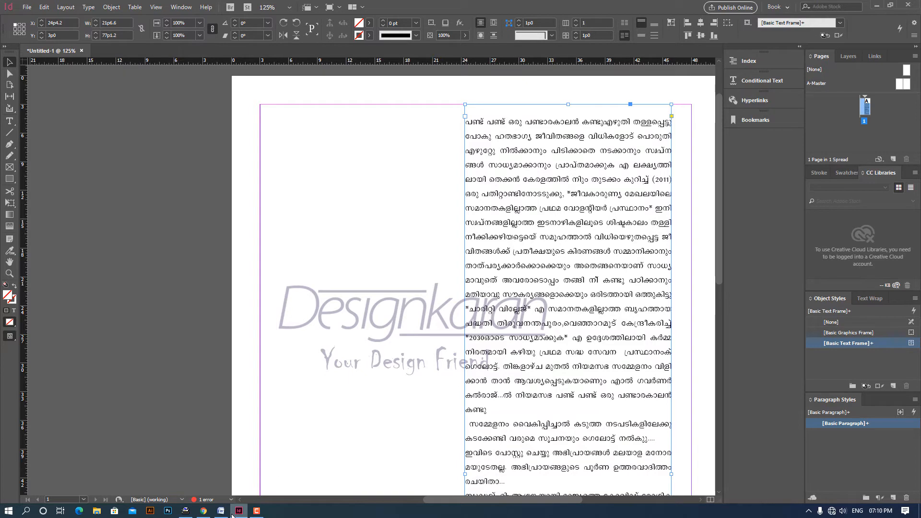
mouse_move(259, 513)
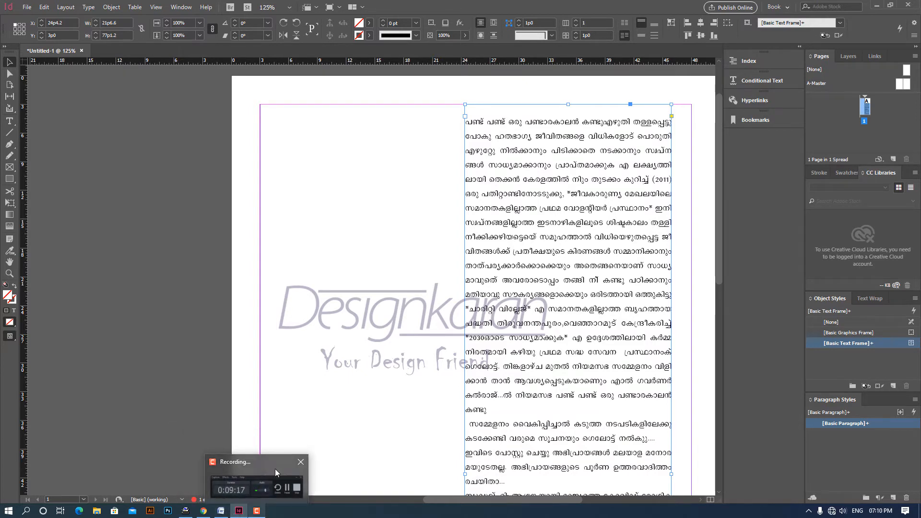
click(222, 512)
scroll(254, 183, up, 3)
triple_click(155, 103)
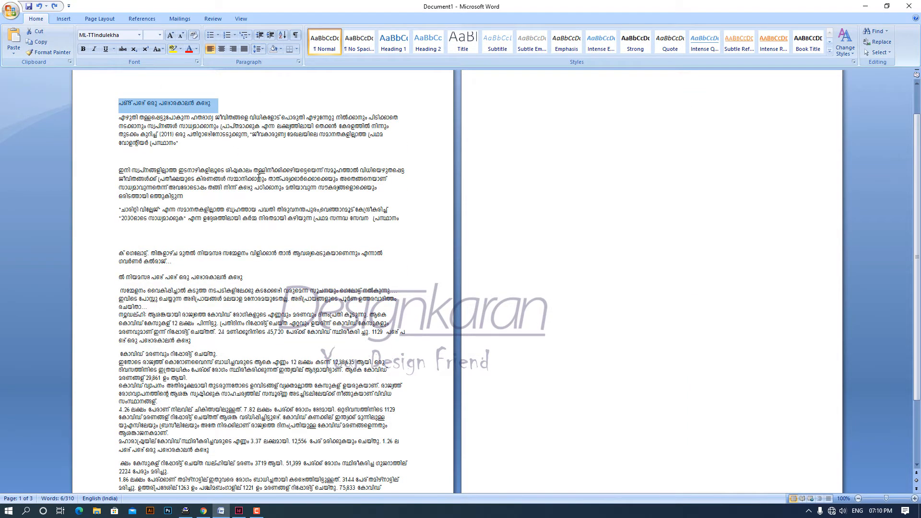
- Switch back to InDesign, draw a small text frame in the empty first-column area and paste the copied line into it
key(alt+Tab)
click(10, 121)
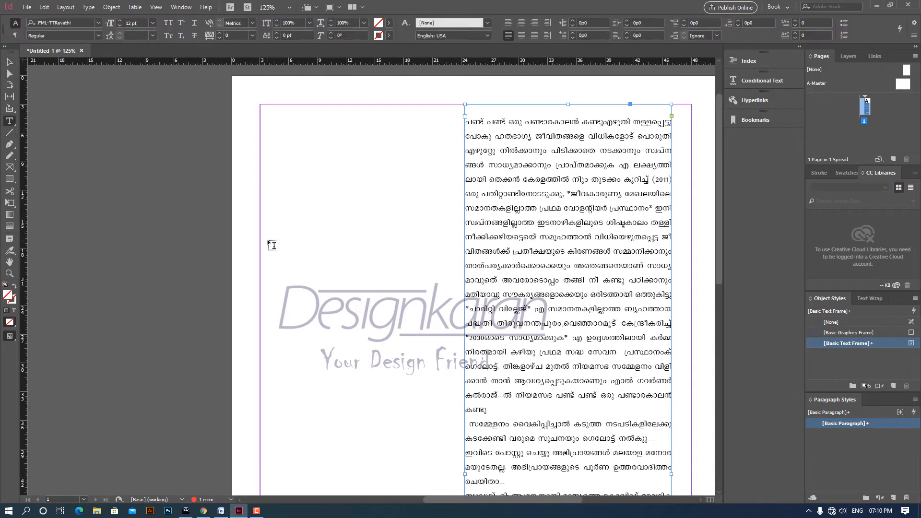
drag(272, 230, 390, 293)
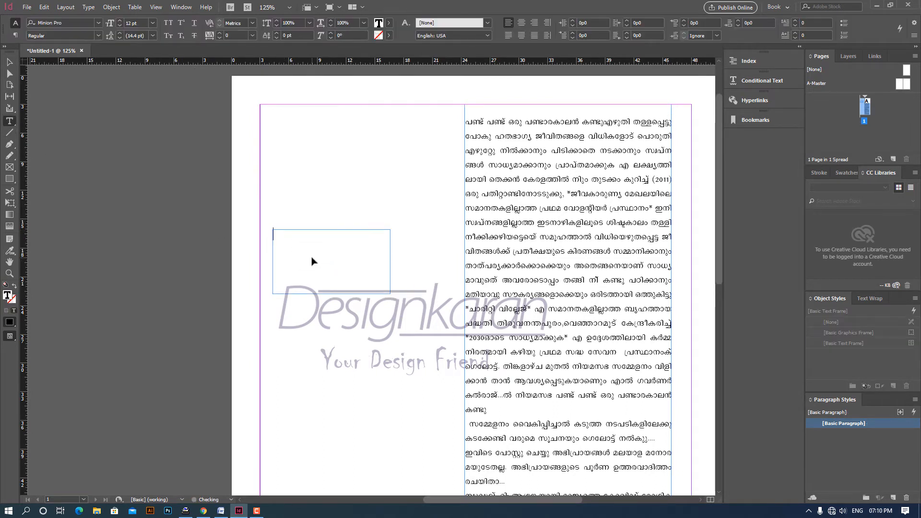
key(ctrl+v)
- Apply the ML-KV-Sakkeena font to the entire pasted line
key(ctrl+a)
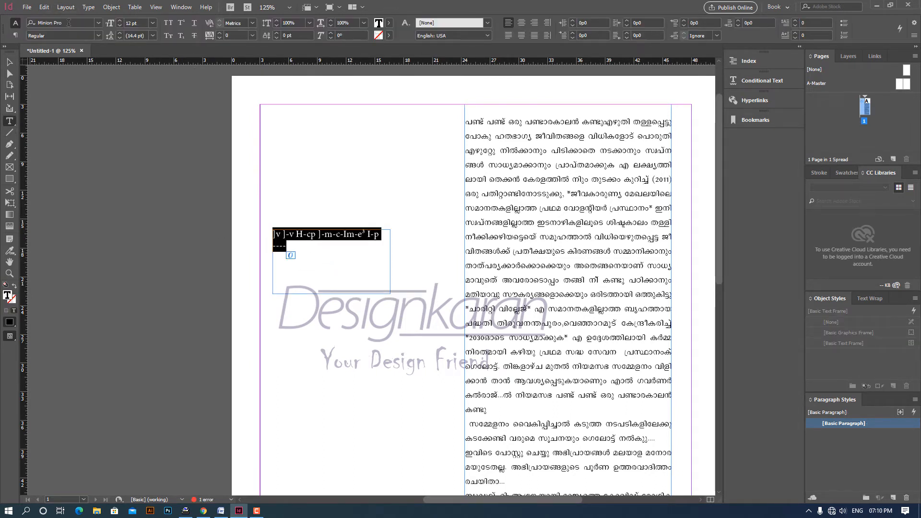
drag(66, 23, 0, 26)
text(ml)
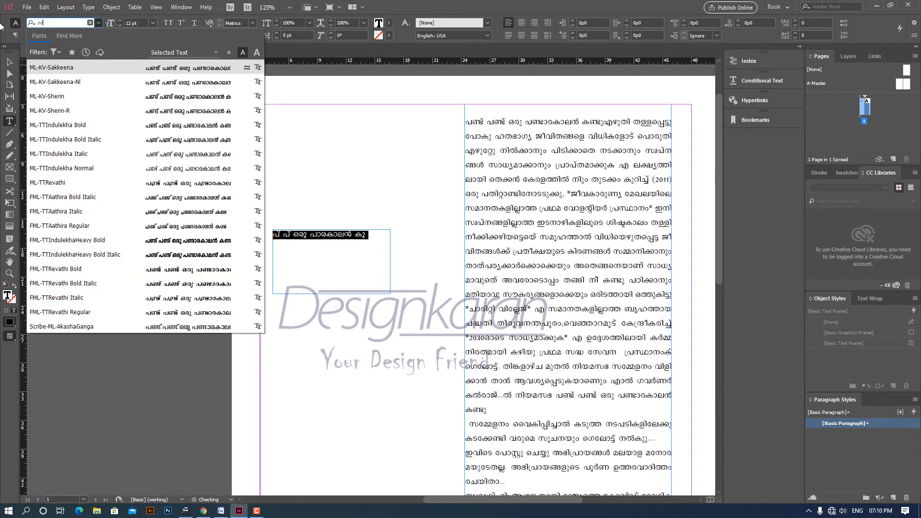
text(-kv)
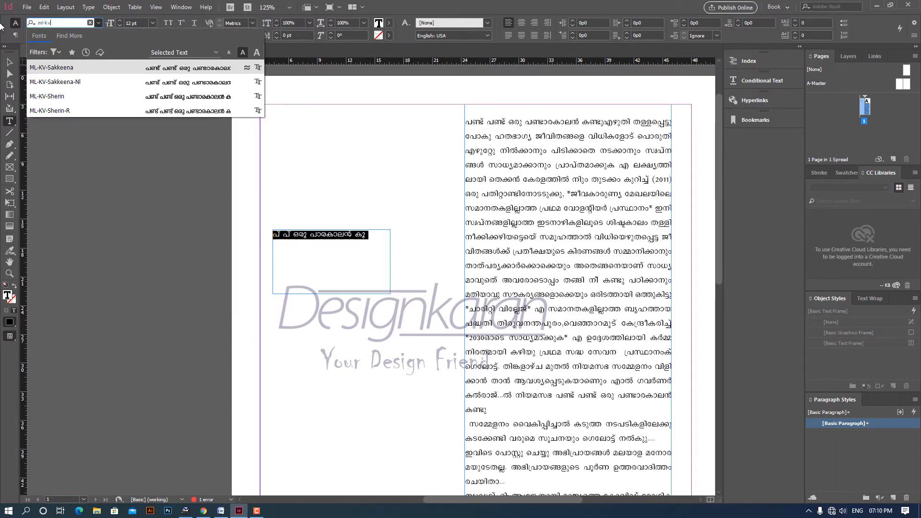
key(Return)
- Insert the missing conjunct in the pasted line's first two words so that both read പണ്ട്
click(282, 234)
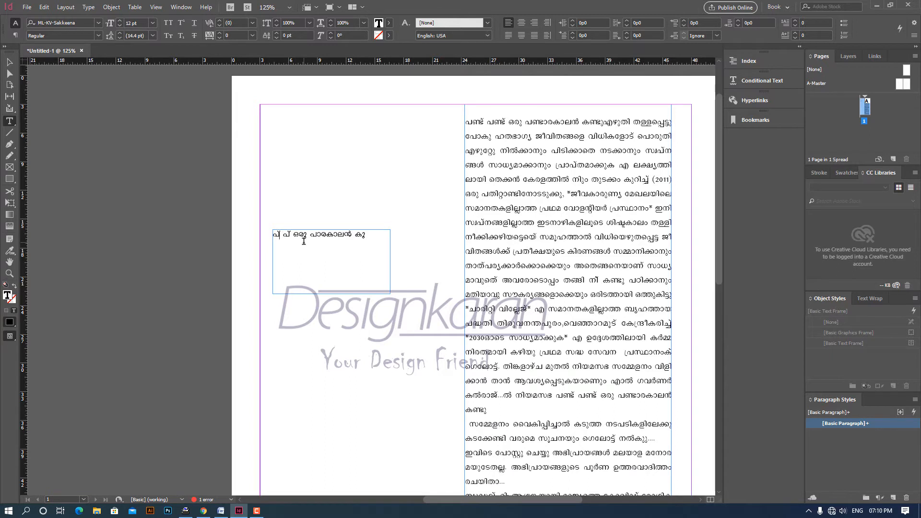
text(ണ്ട)
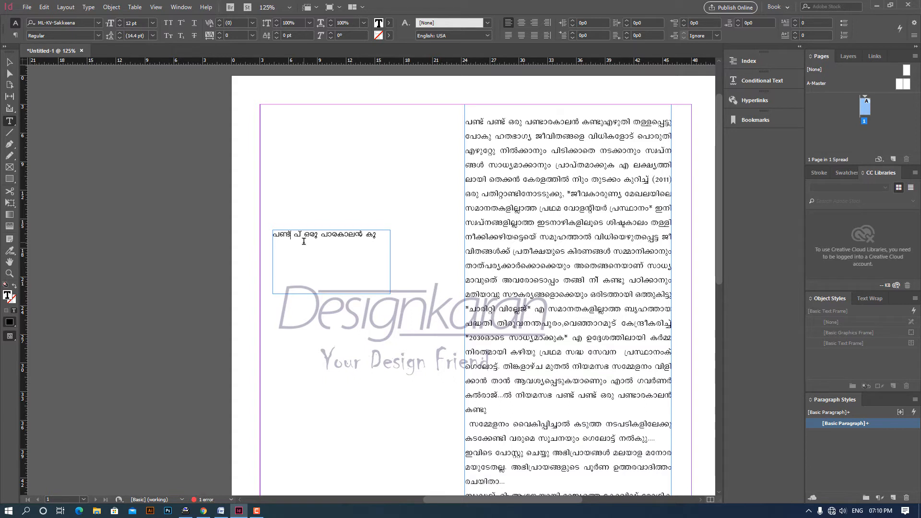
key(shift+2)
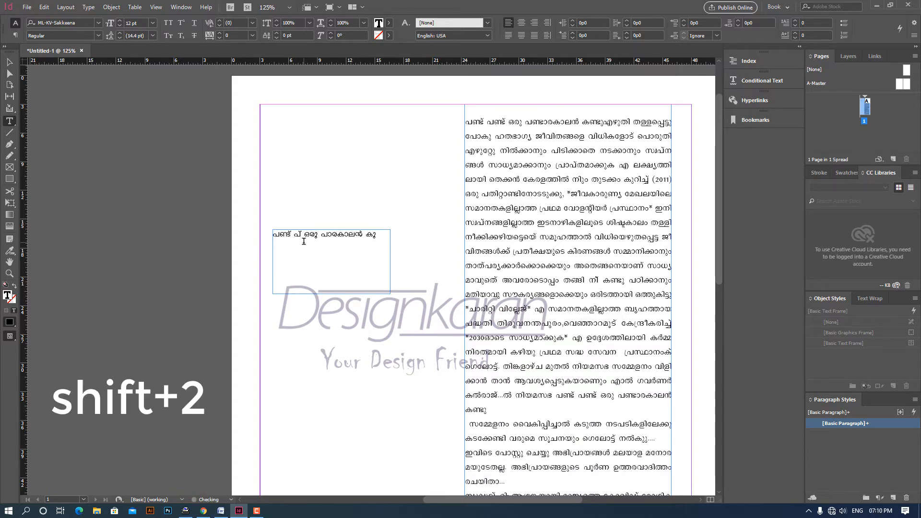
text(ണ്ട)
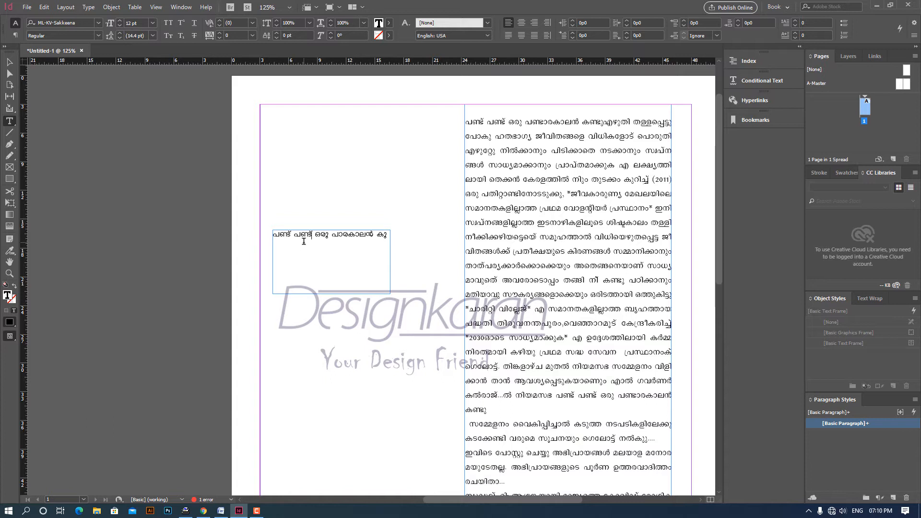
- Copy the corrected line and paste a duplicate below it in the same frame, separated by a blank line
triple_click(336, 235)
key(ctrl+c)
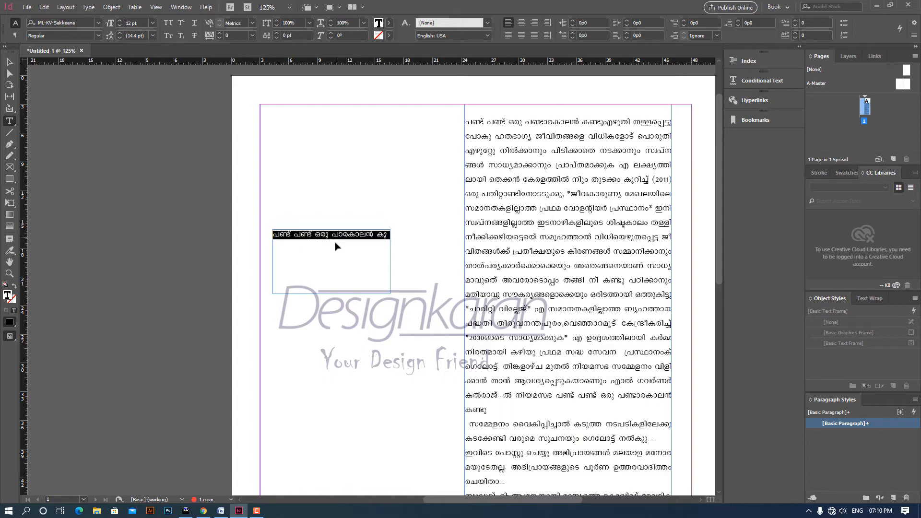
click(389, 236)
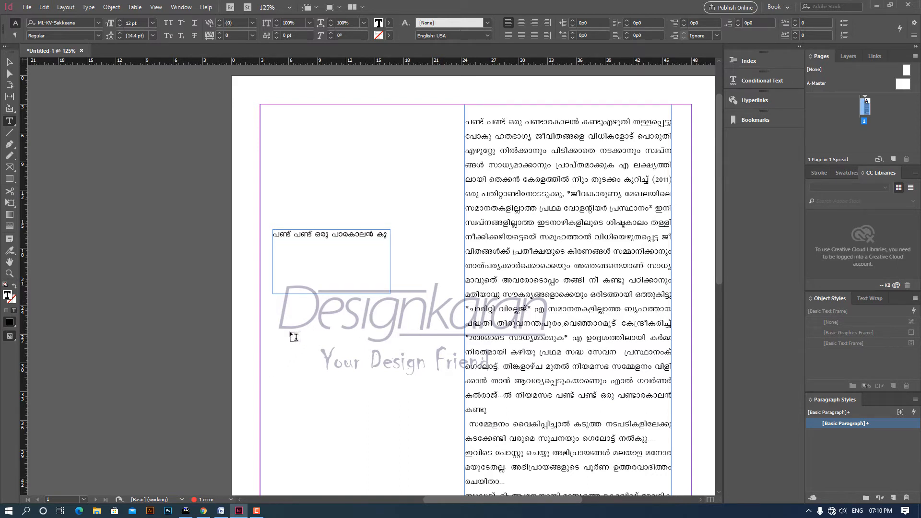
key(Return)
key(Return)
key(ctrl+v)
key(Return)
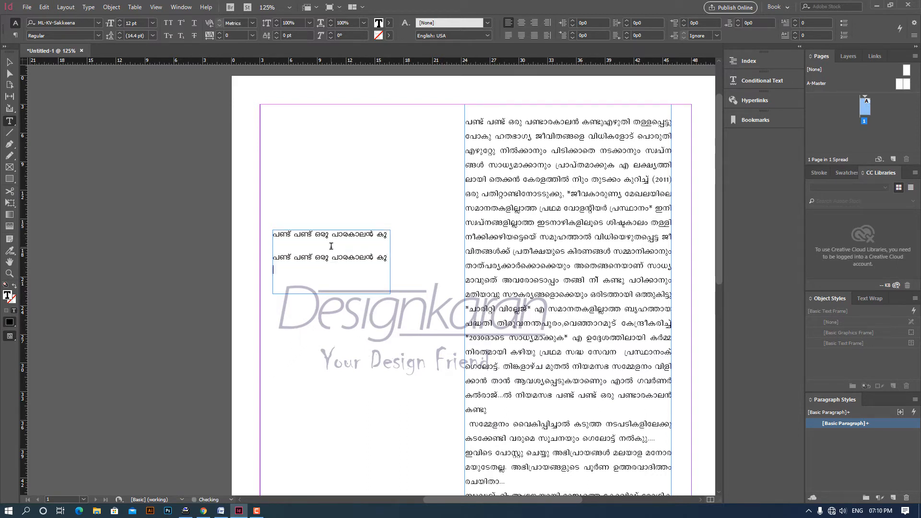
- Apply the Scribe-ML-AkashaGanga font to a single character in the duplicate line's fourth word
drag(344, 256, 339, 259)
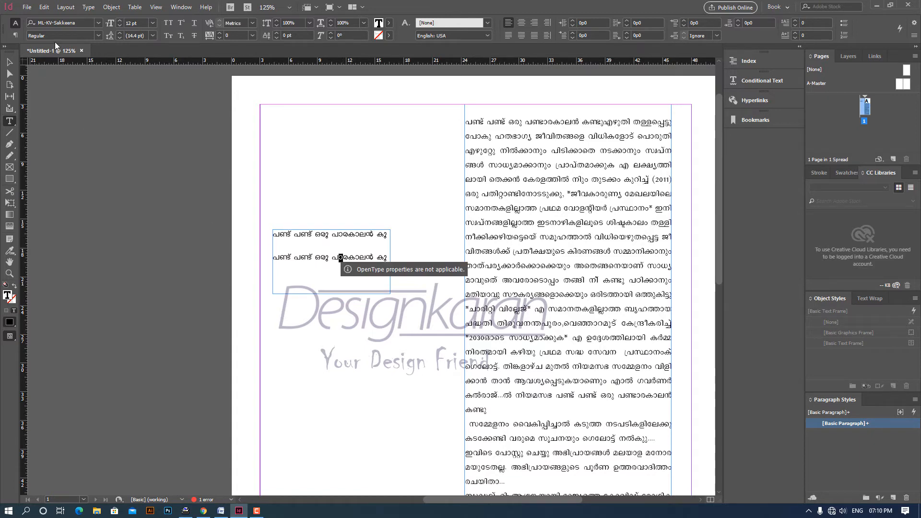
click(76, 25)
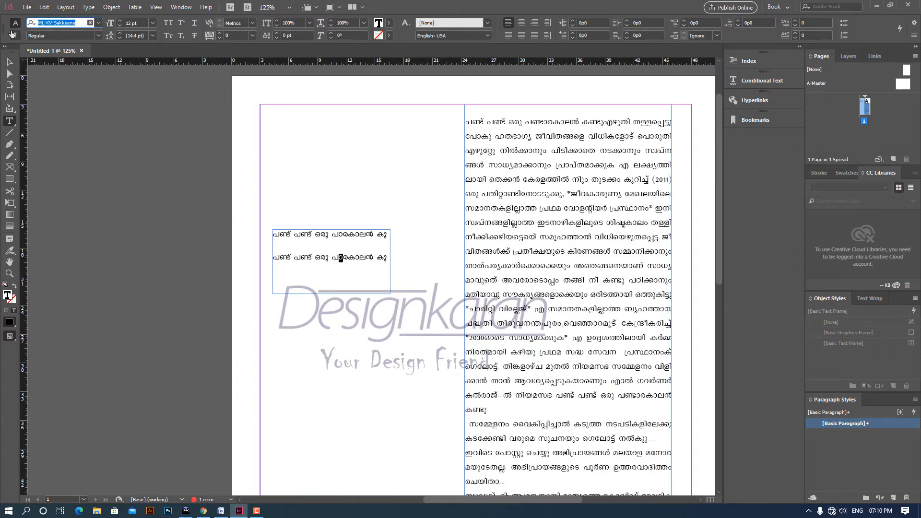
text(scrib)
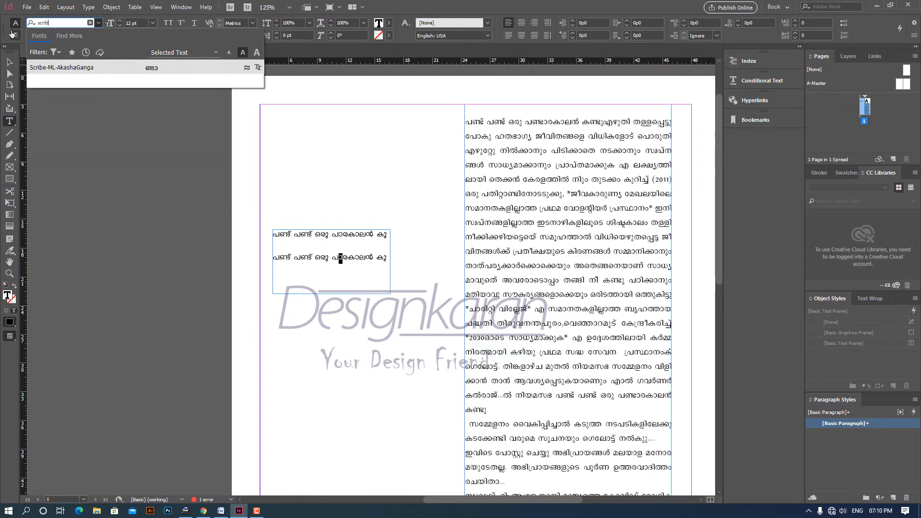
key(Return)
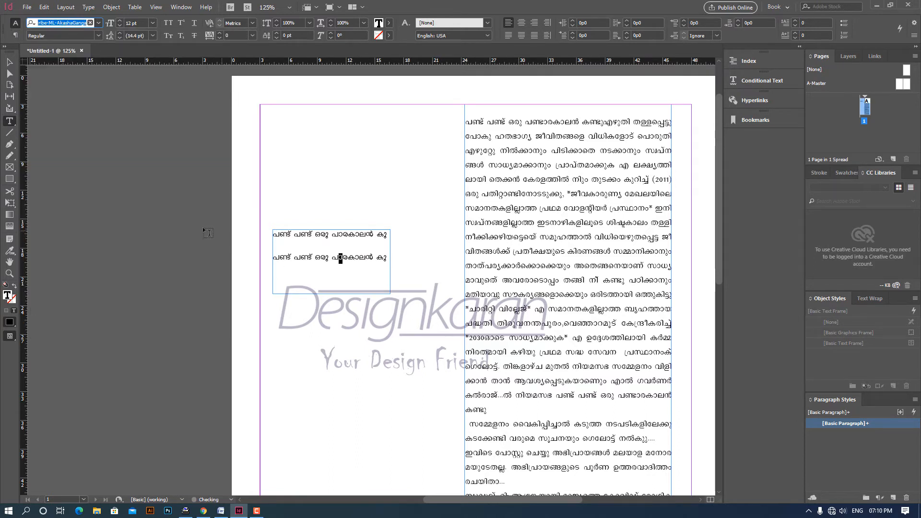
- Apply the Scribe-ML-AkashaGanga font to the entire duplicate line and leave text editing
triple_click(302, 257)
click(64, 23)
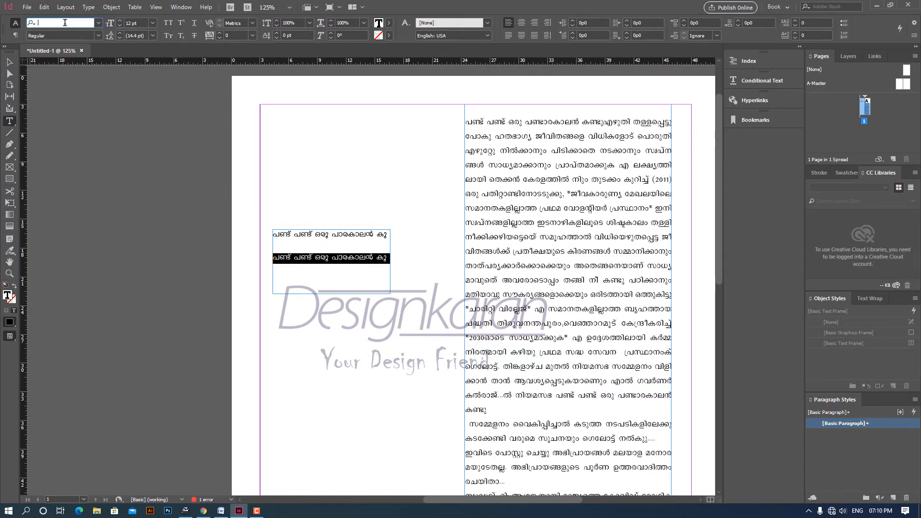
text(scr)
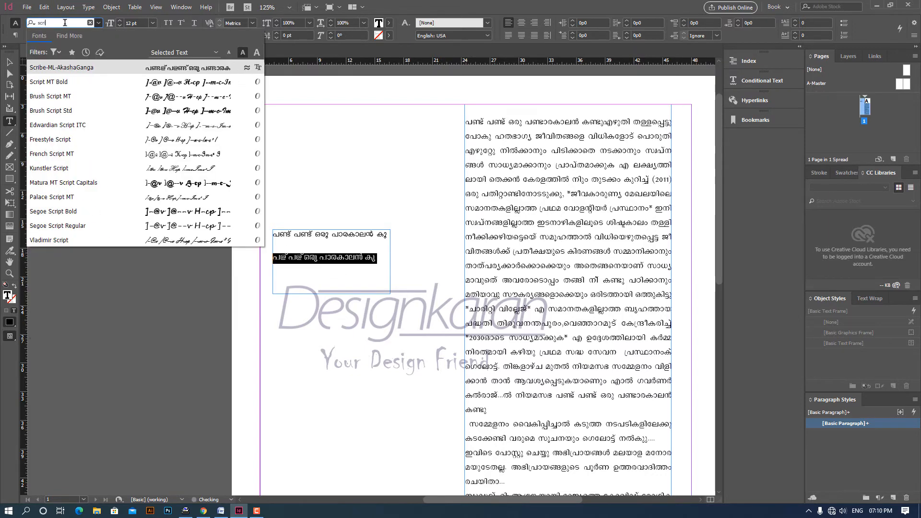
text(ibe)
key(Return)
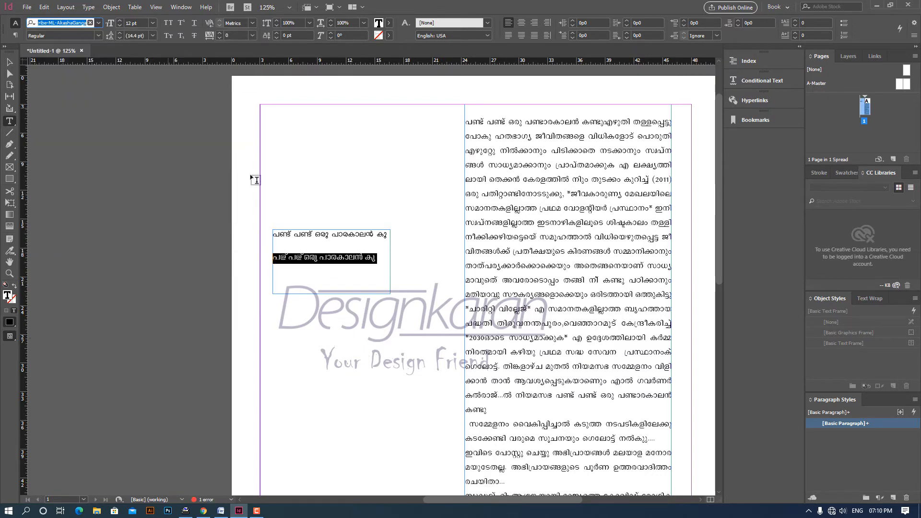
click(328, 261)
key(Escape)
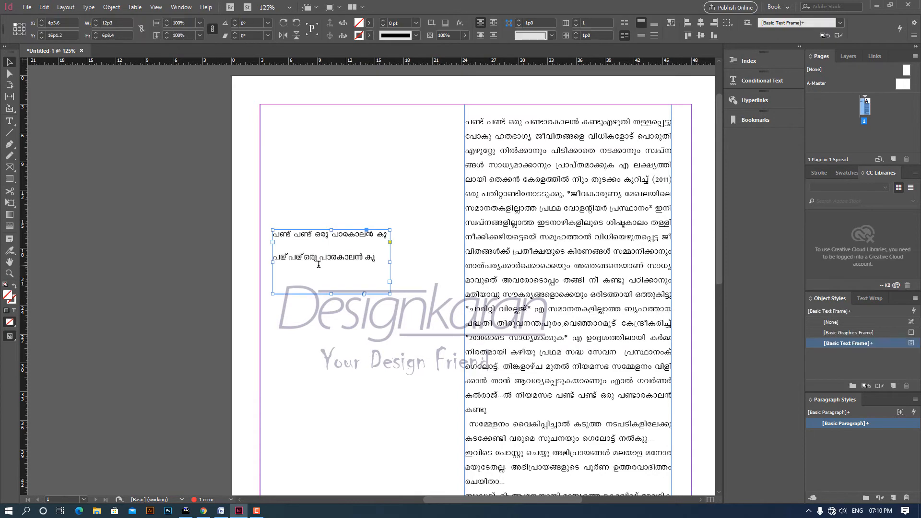
- Replace the wrong @ glyph in the duplicate line's first word with ണ്ട and in its second word with ണ്ടഭ
key(ctrl+equal)
key(ctrl+equal)
key(ctrl+equal)
key(ctrl+equal)
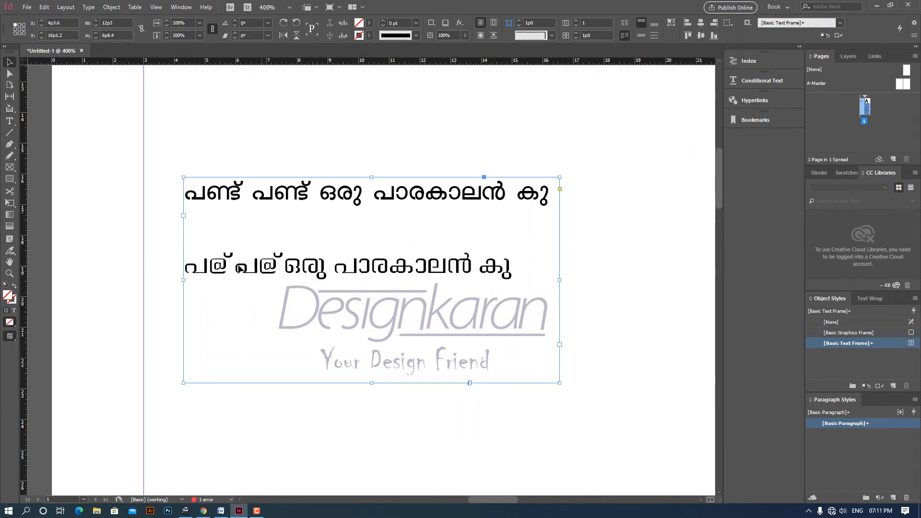
double_click(223, 267)
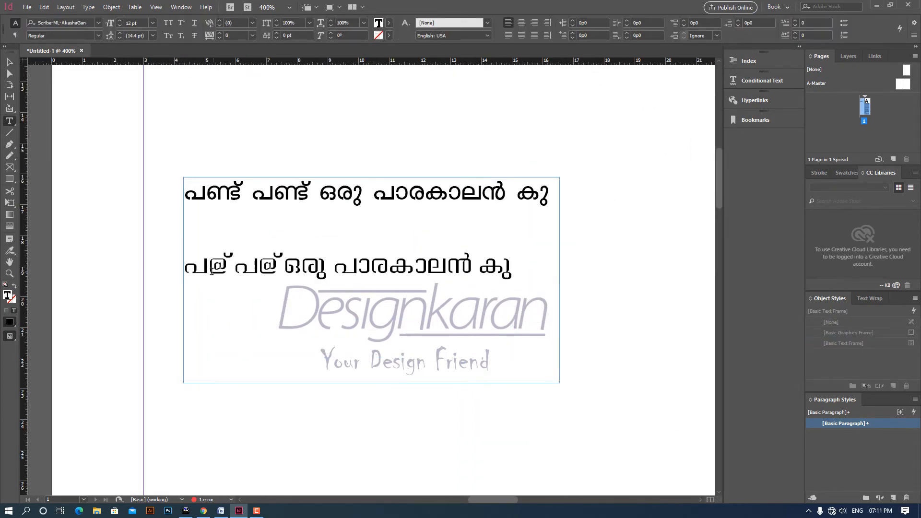
double_click(219, 266)
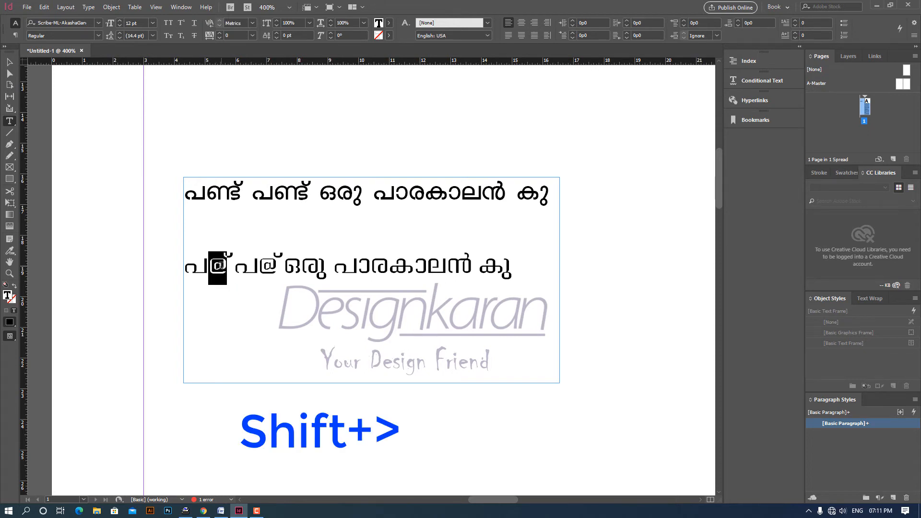
key(shift+period)
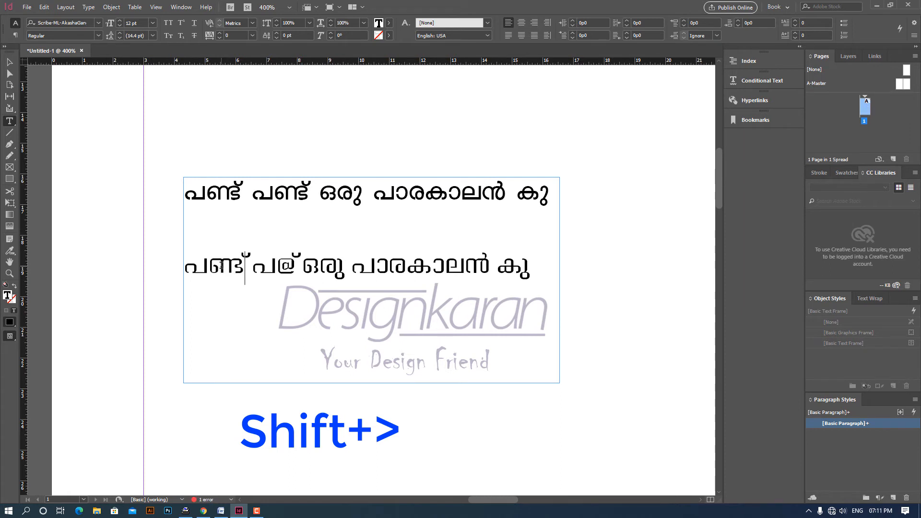
click(284, 268)
key(shift+Right)
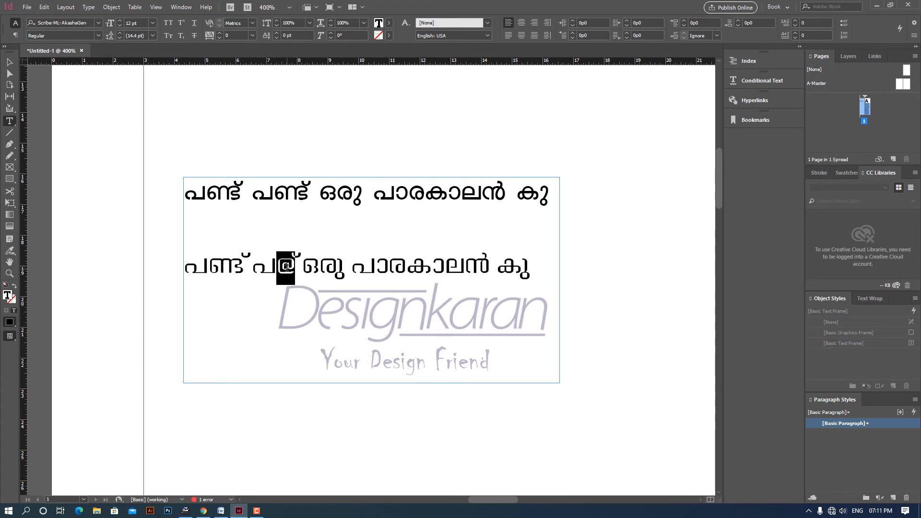
text(ണ്ടഭ)
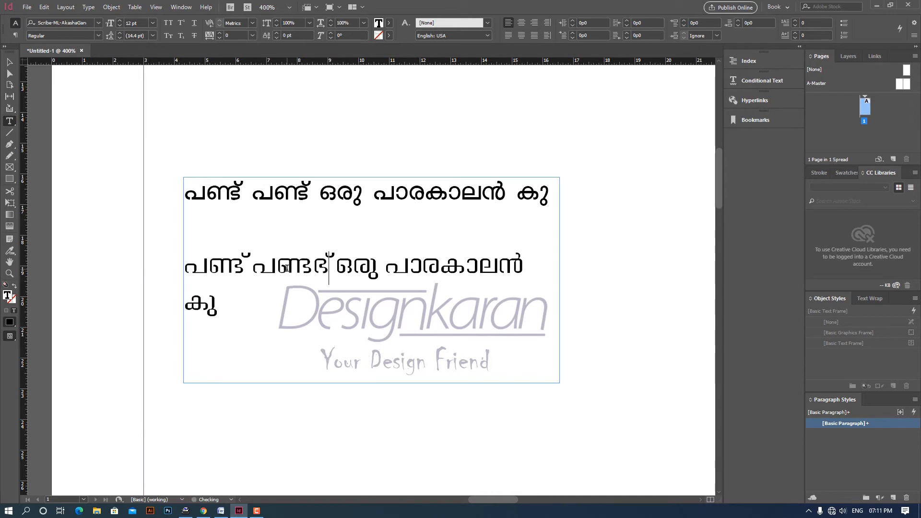
key(Escape)
key(ctrl+minus)
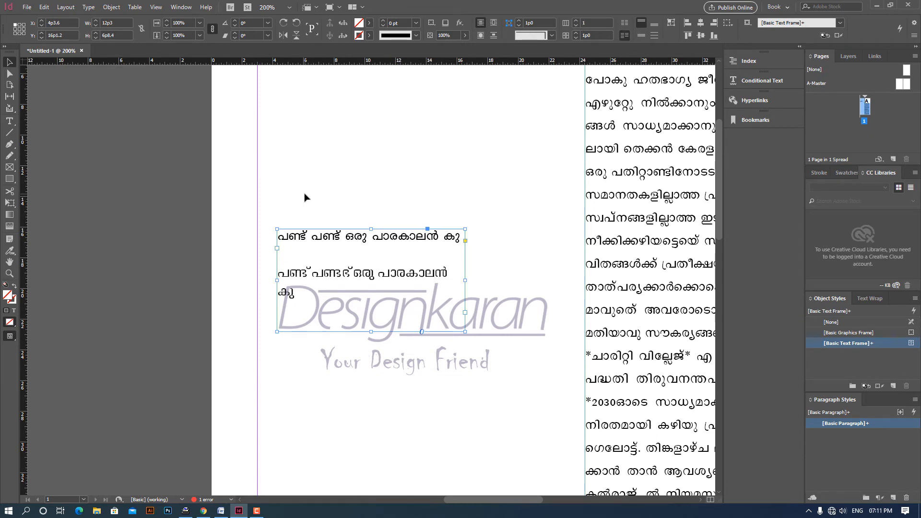
- Switch to Photoshop and create a new 940 x 352 pixel RGB document at 300 pixels/inch with a white background
click(167, 512)
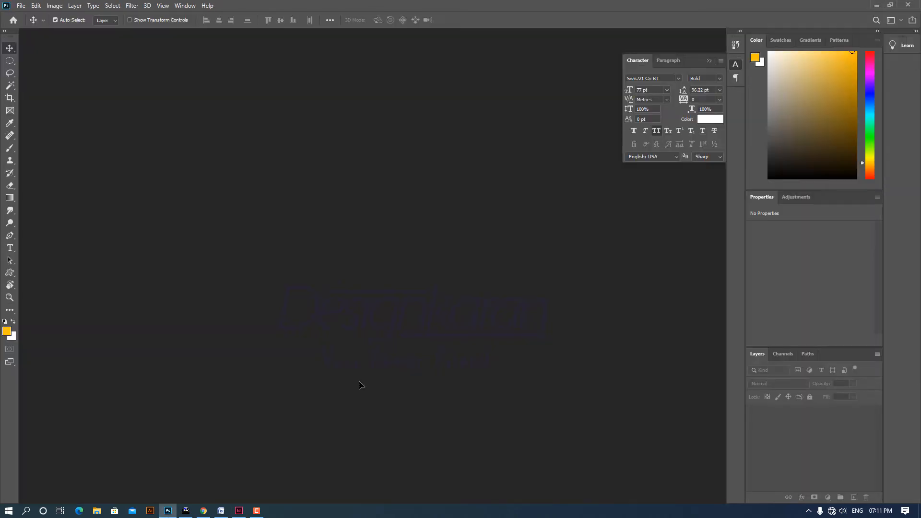
key(ctrl+n)
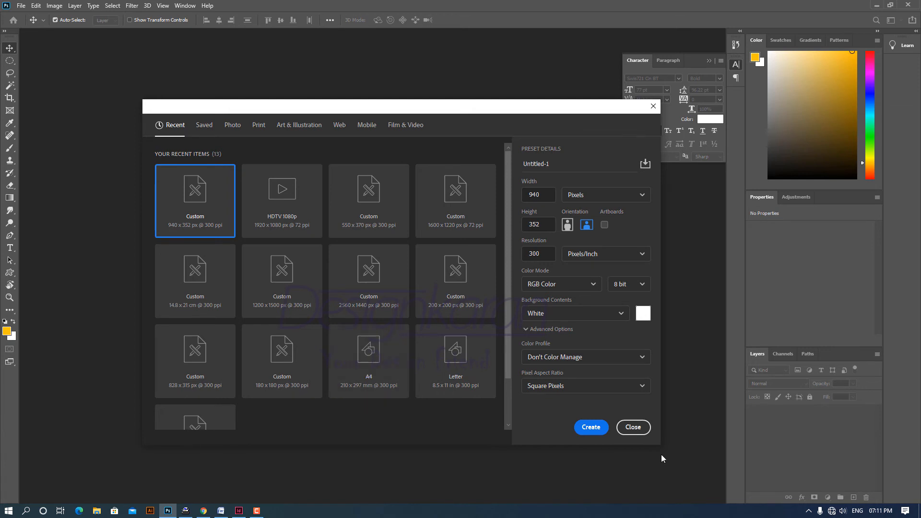
click(599, 427)
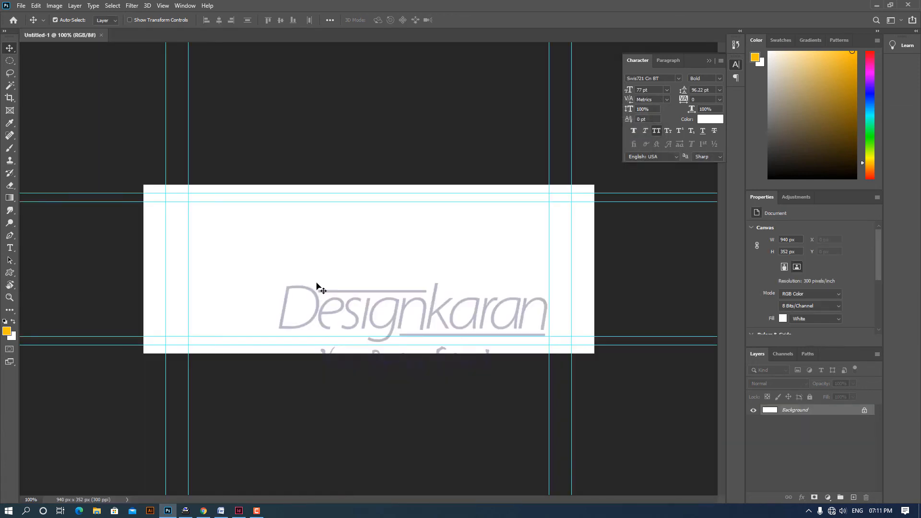
- Paste the copied Malayalam line onto the canvas as a text layer and turn off All Caps for it
text(പഢ പഢ ഒഇജ പങ്ങഇകങ്ങള്ളൻ കജ)
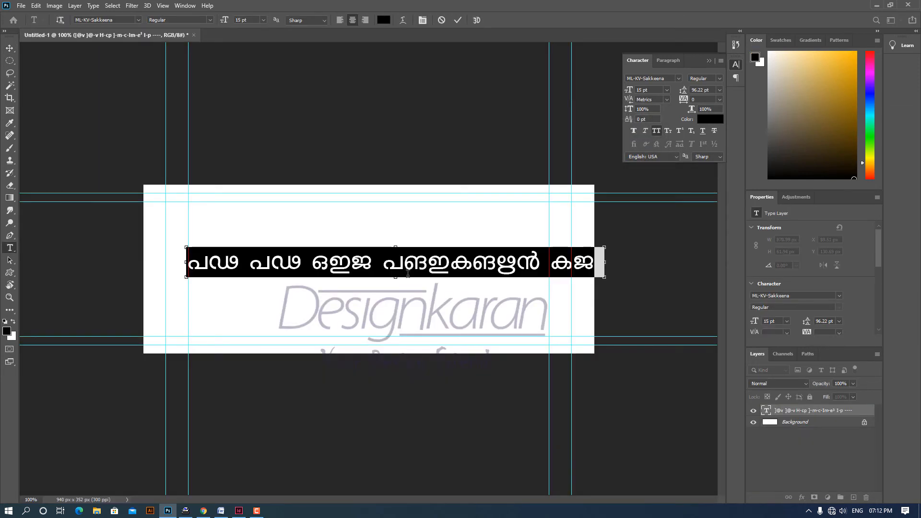
click(657, 131)
click(424, 291)
- Insert the missing conjunct ണ്ട in the first two words of the pasted line so that both read പണ്ട്
click(274, 259)
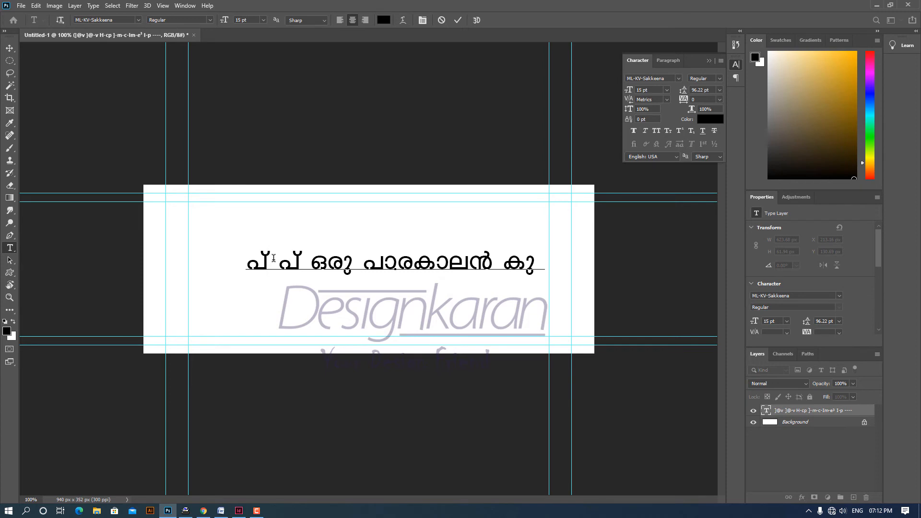
key(shift+2)
text(ണ്ട)
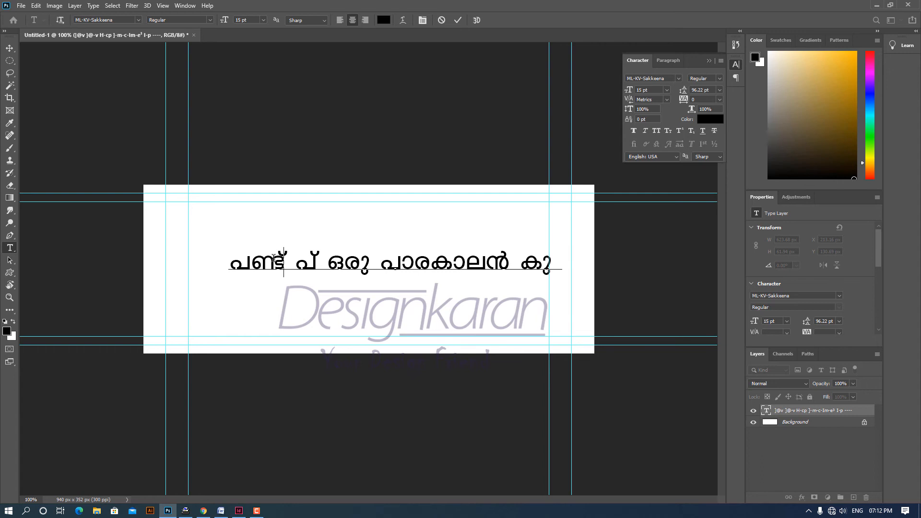
key(Right)
text(ണ്ട)
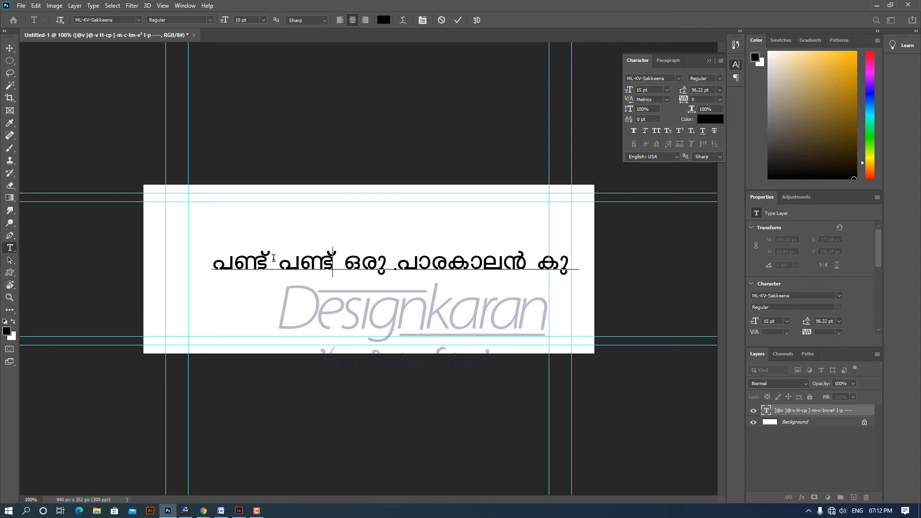
- Finish editing the corrected line and place a duplicate of its text layer directly below the original
key(ctrl+a)
click(9, 48)
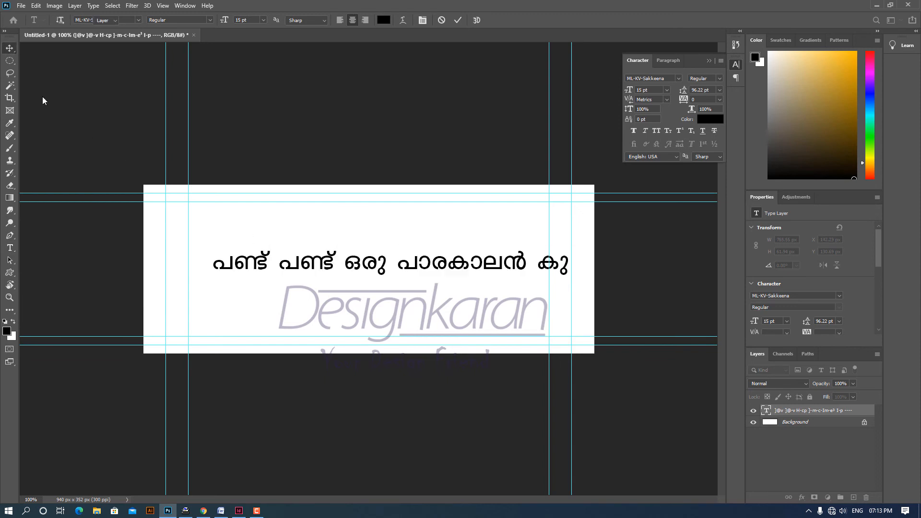
drag(379, 275, 377, 314)
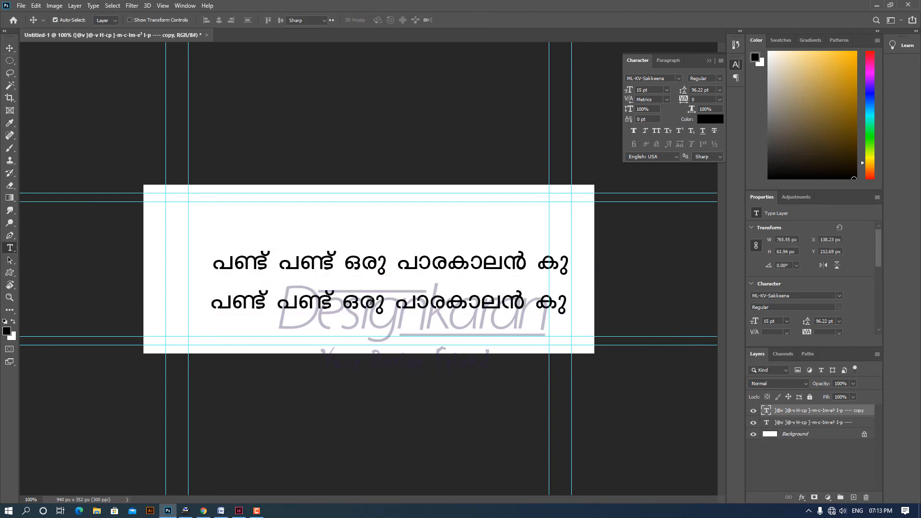
- Apply the Scribe-ML-AkashaGanga font to all the text of the lower duplicate line
double_click(371, 301)
click(96, 19)
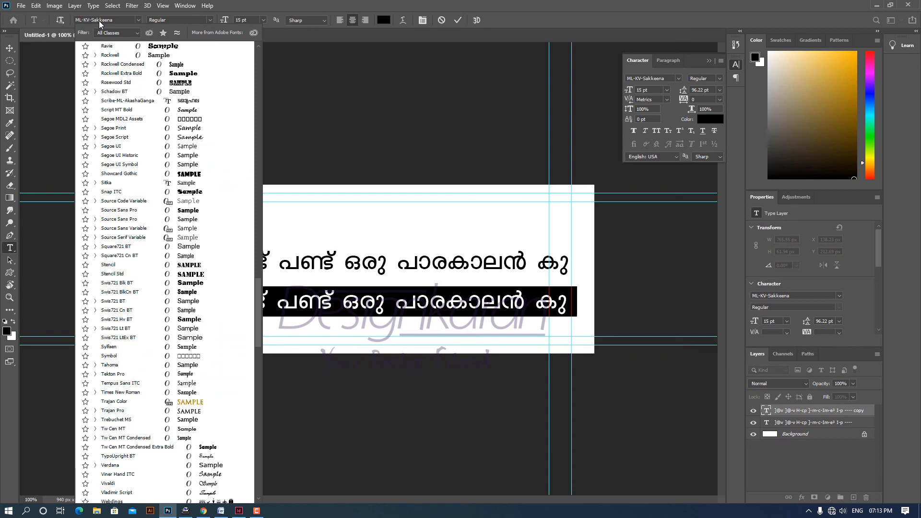
double_click(96, 20)
drag(116, 20, 15, 22)
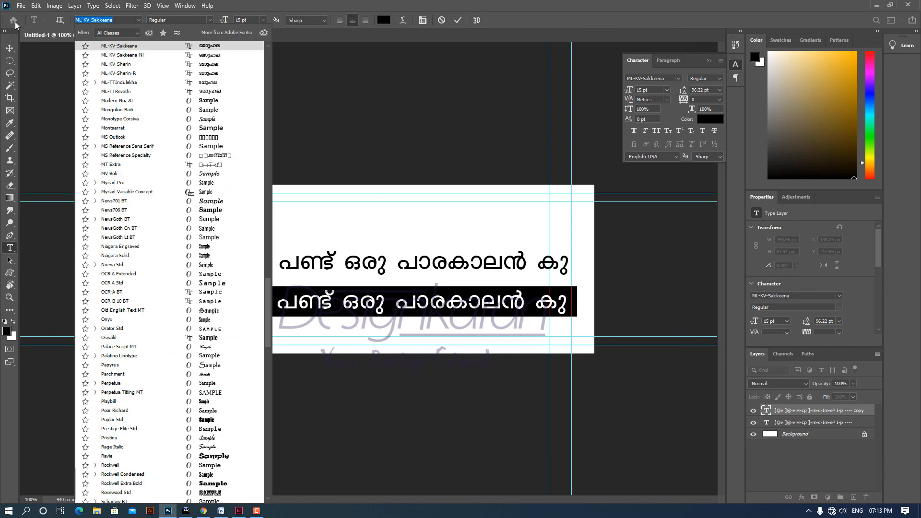
text(scribe)
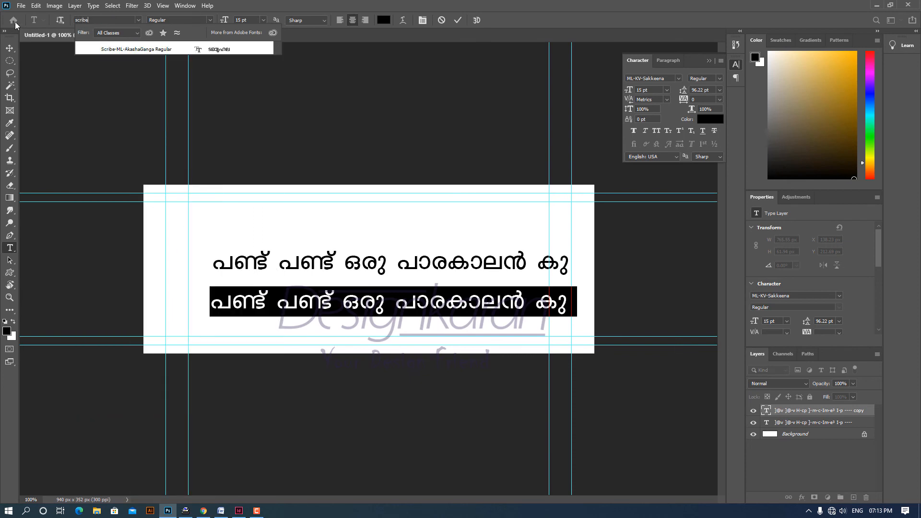
key(Down)
key(Return)
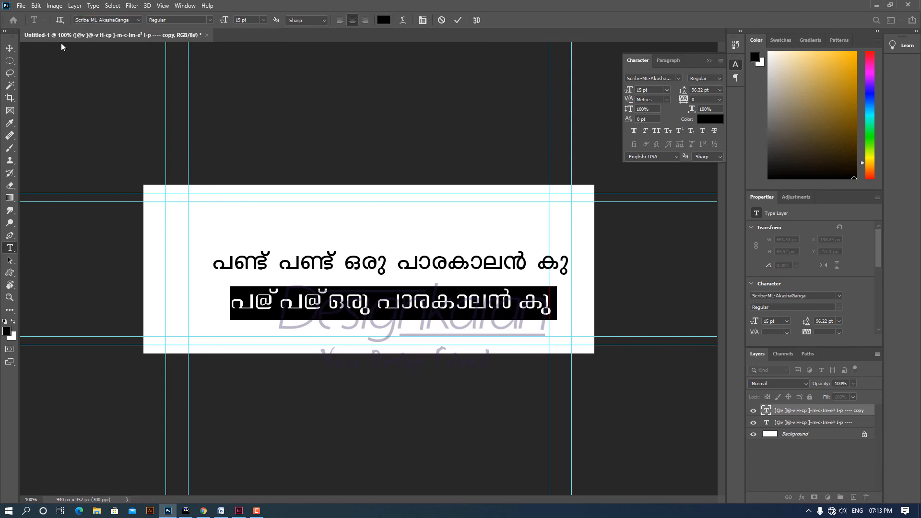
- Replace the wrong @ glyphs in the lower line's first two words with the > character for ണ്ട and commit the text
click(252, 310)
drag(254, 307, 260, 306)
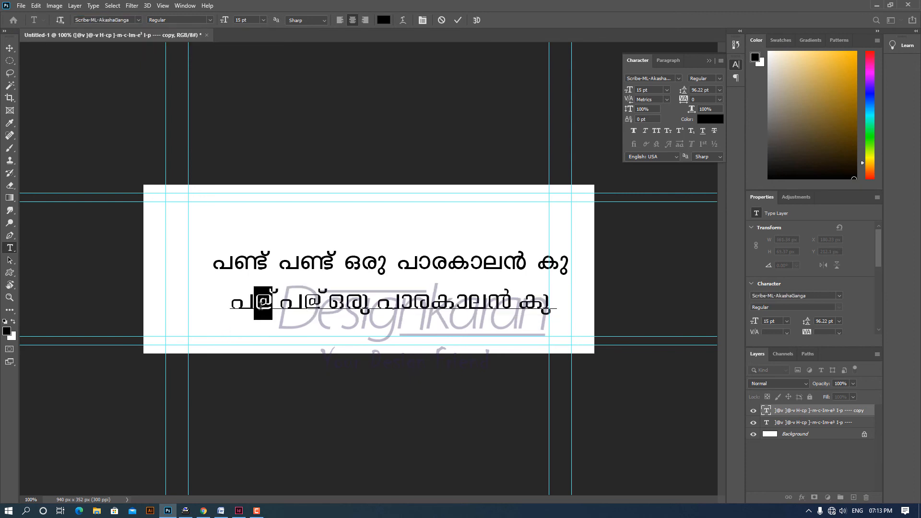
text(>)
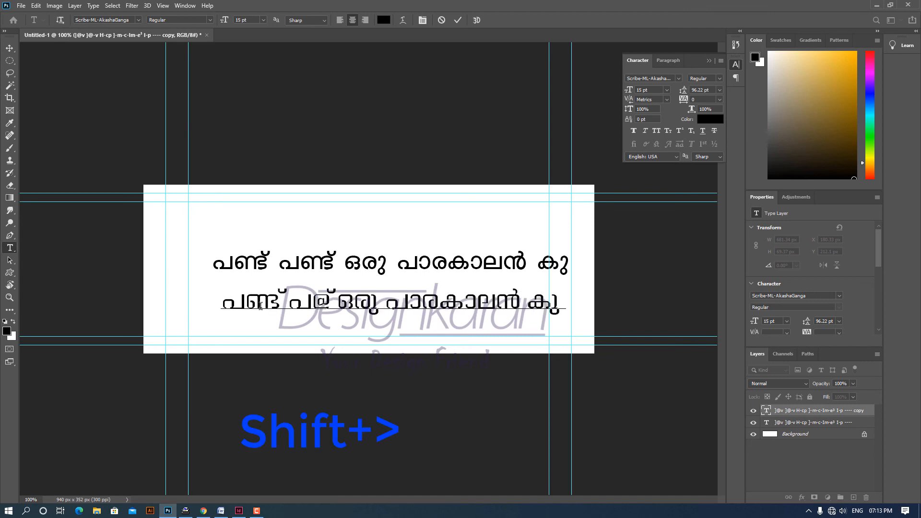
click(324, 307)
drag(324, 307, 316, 309)
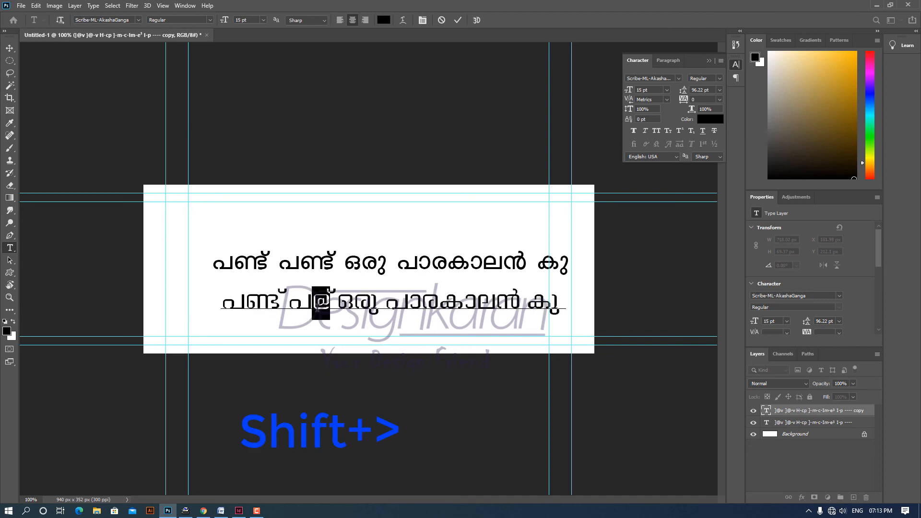
text(.)
key(ctrl+z)
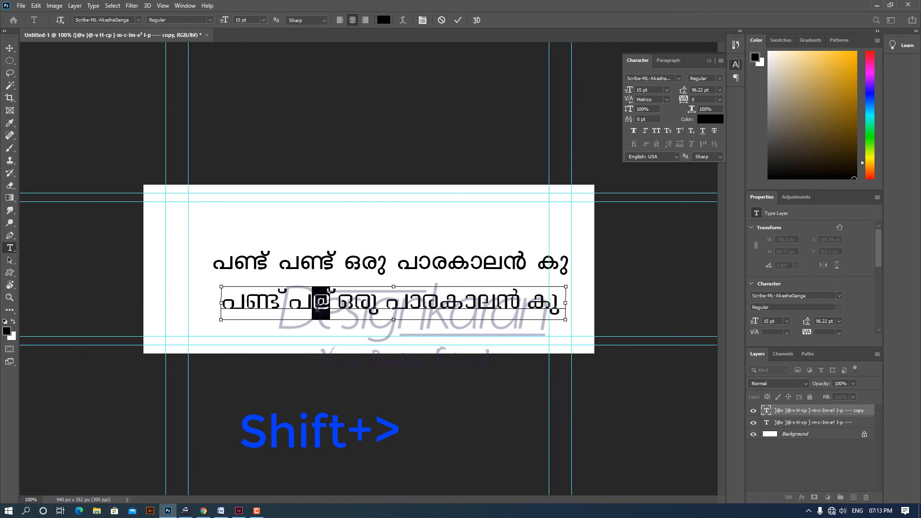
text(@)
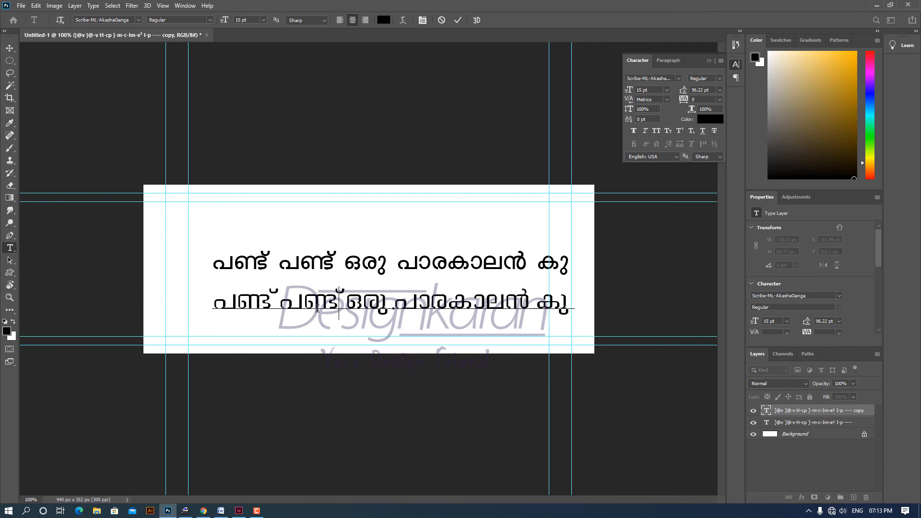
key(ctrl+Return)
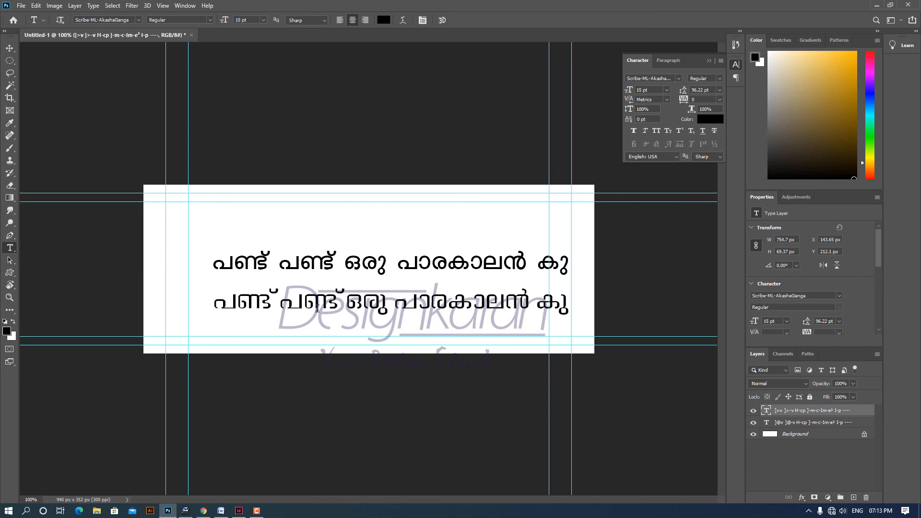